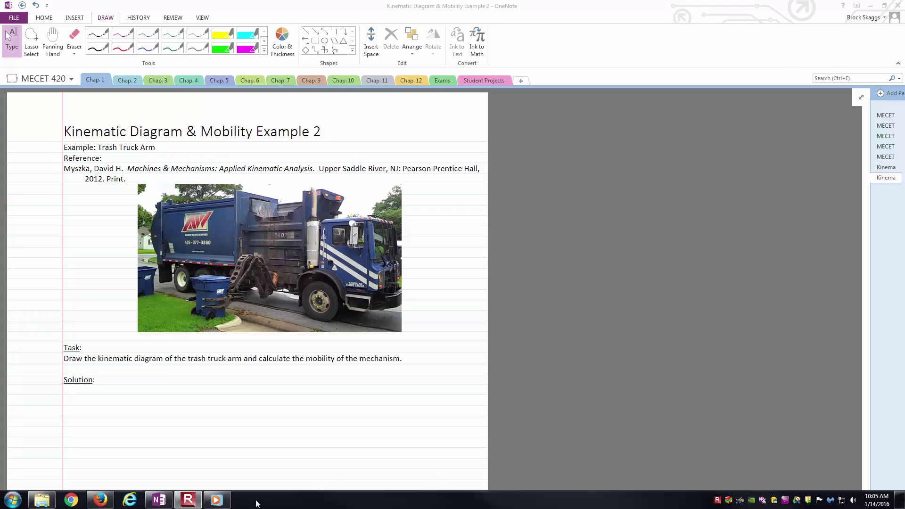
Play the TrashTruck_Arm video in Media Player to about 00:35, with the bin lifted overhead
click(216, 500)
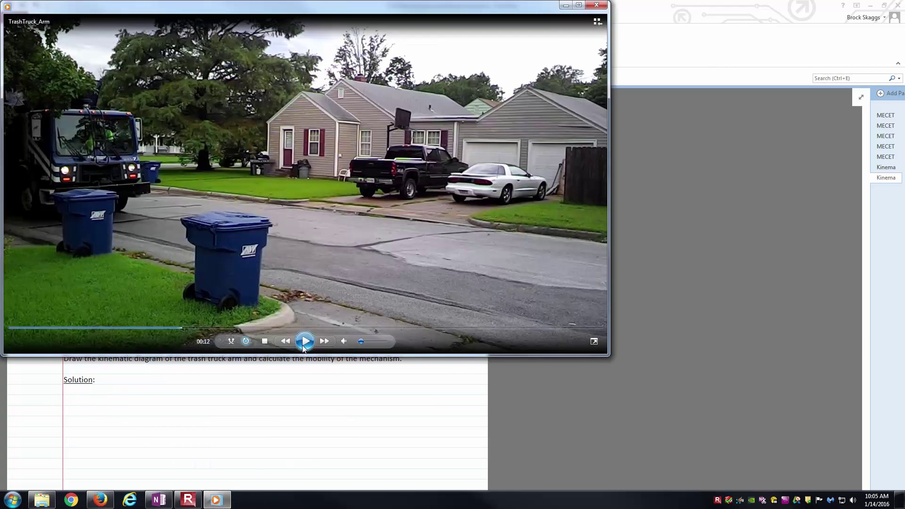
click(305, 341)
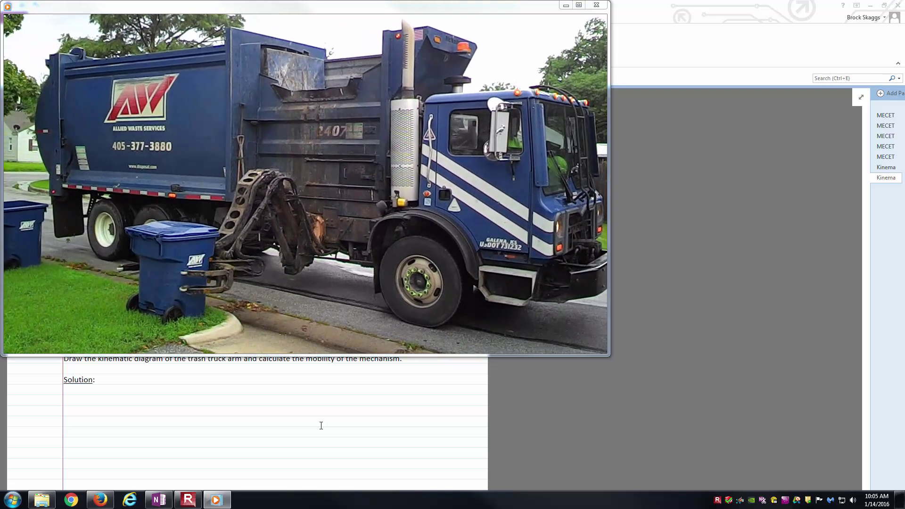
mouse_move(303, 342)
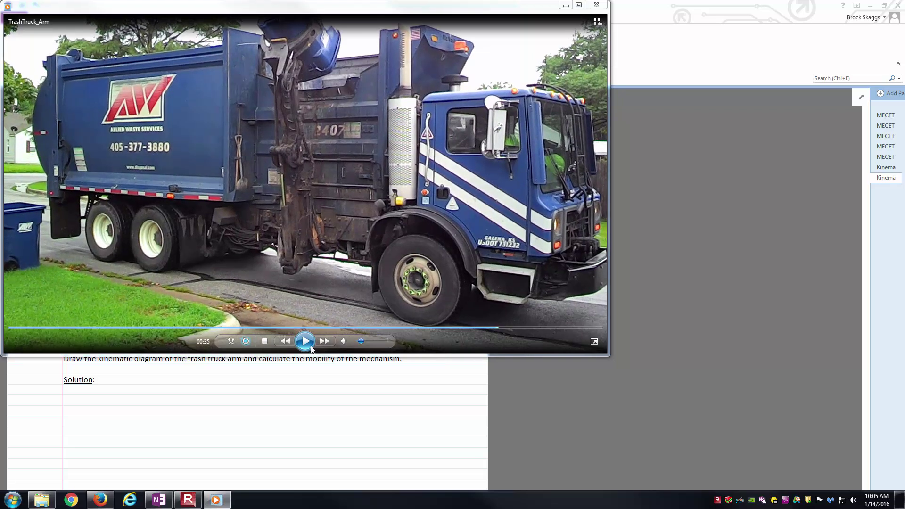
Pause and resume the TrashTruck_Arm video around 00:38 as the bin lowers, then close Media Player
click(305, 341)
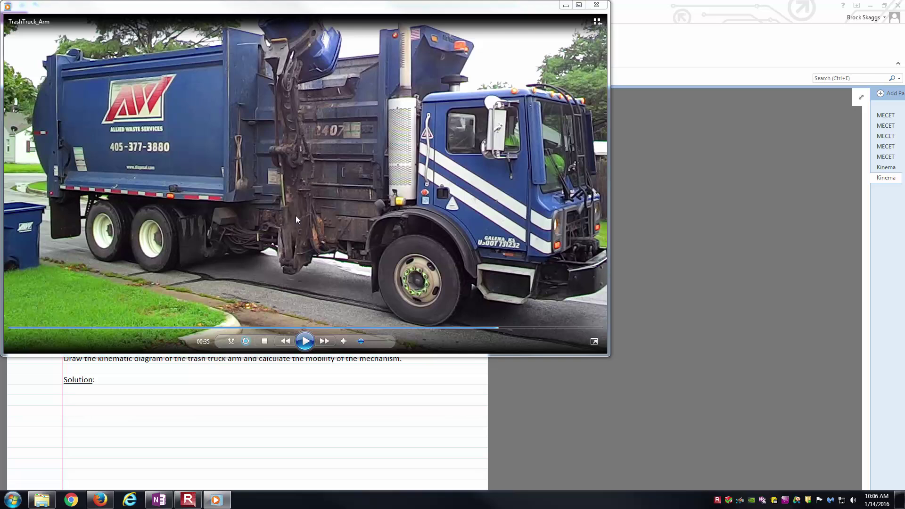
click(304, 341)
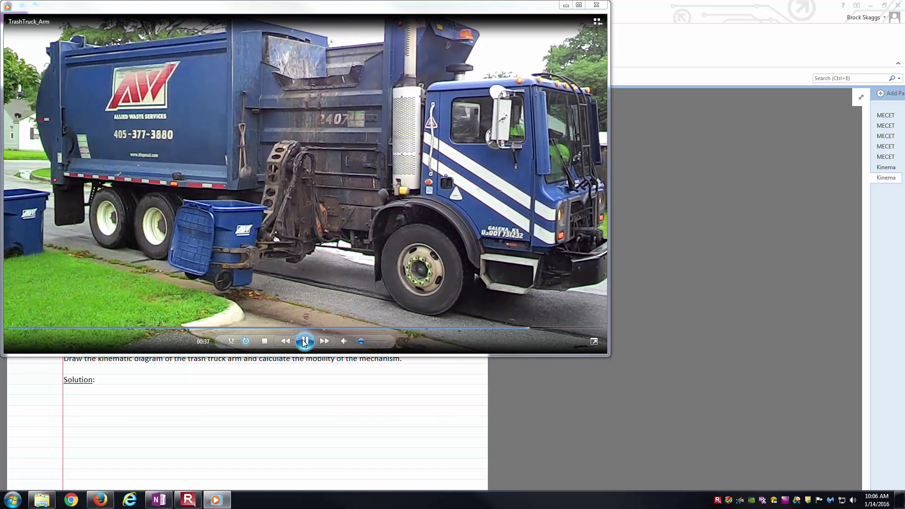
click(304, 341)
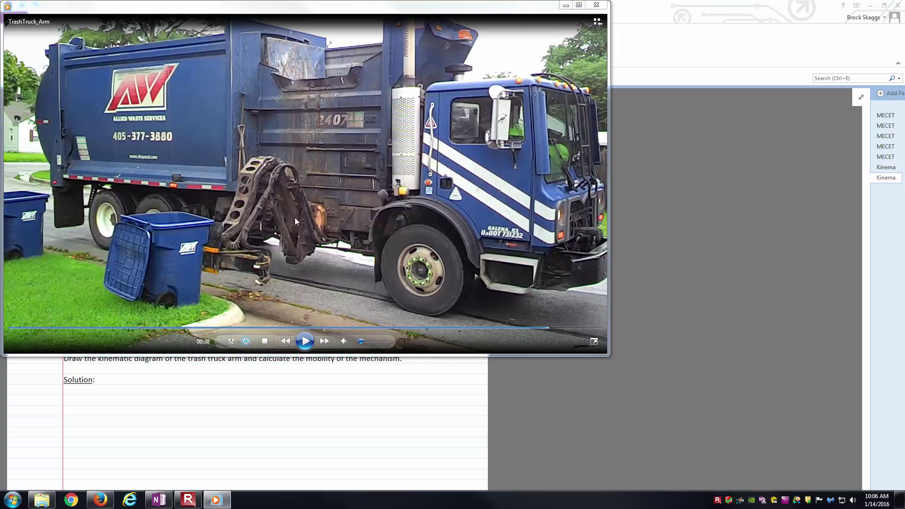
click(305, 340)
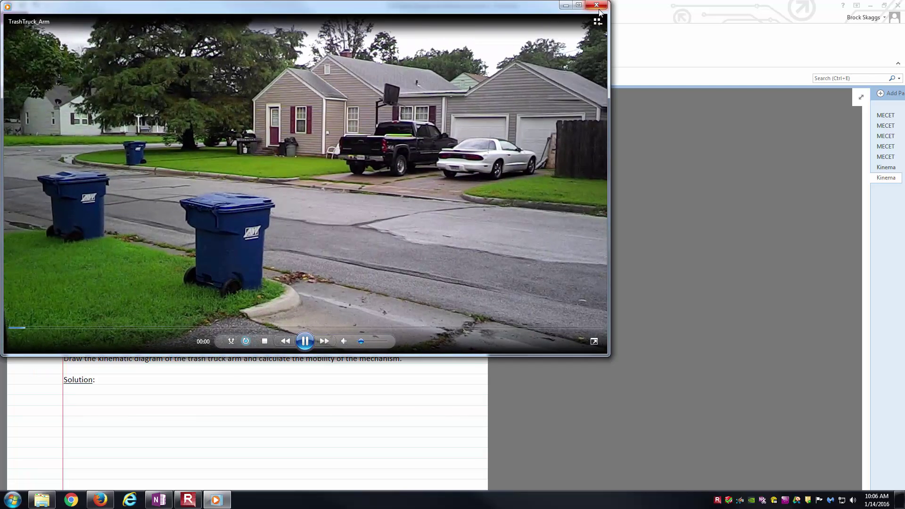
click(596, 5)
scroll(95, 397, up, 2)
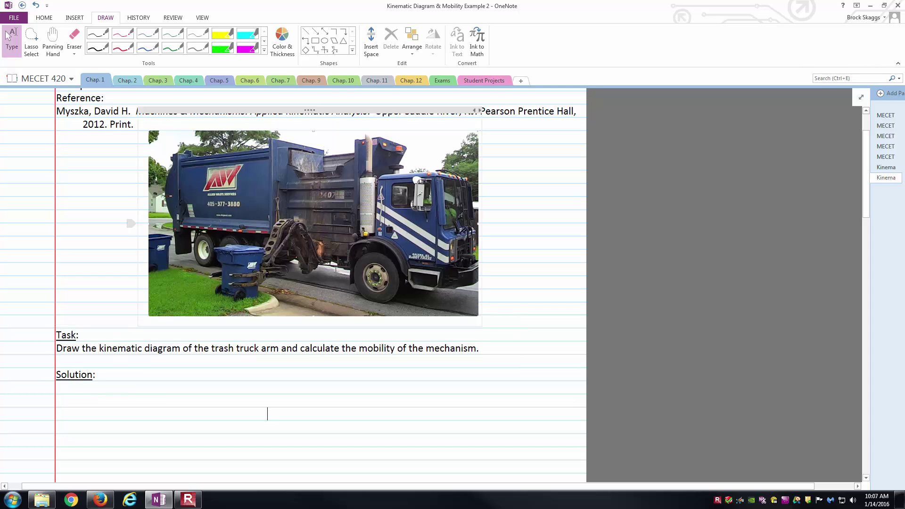
ctrl+scroll(323, 264, up, 1)
ctrl+scroll(323, 264, up, 1)
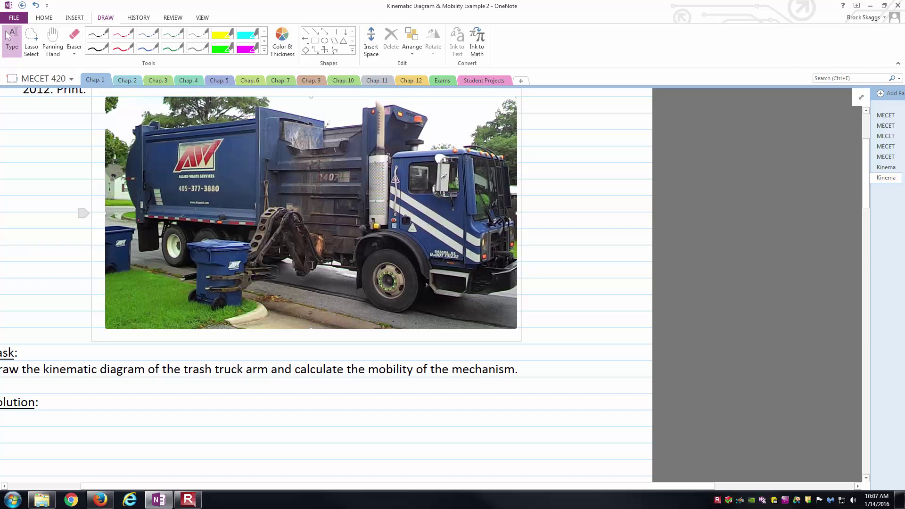
ctrl+scroll(312, 265, up, 3)
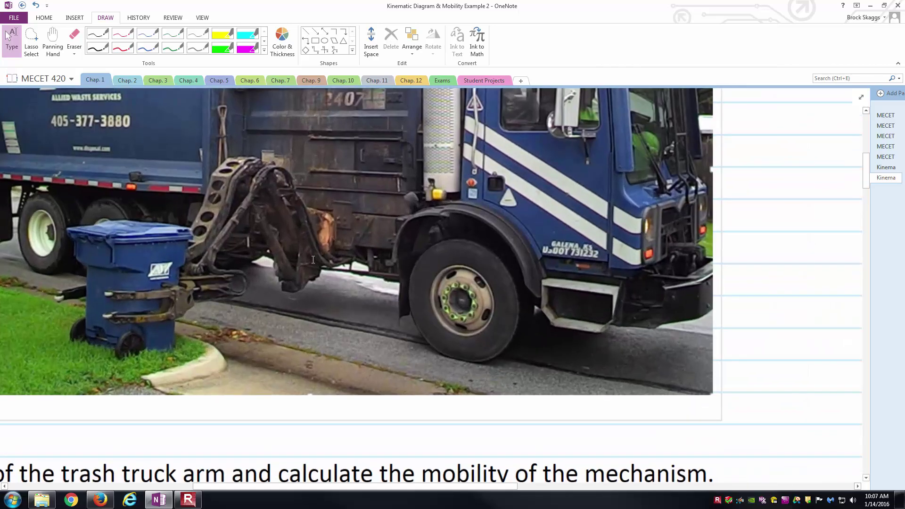
ctrl+scroll(312, 259, up, 1)
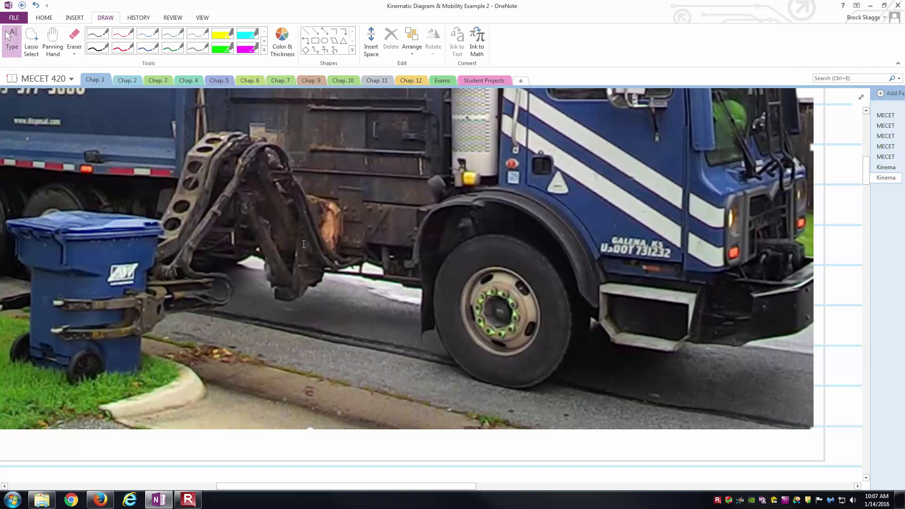
scroll(299, 282, down, 5)
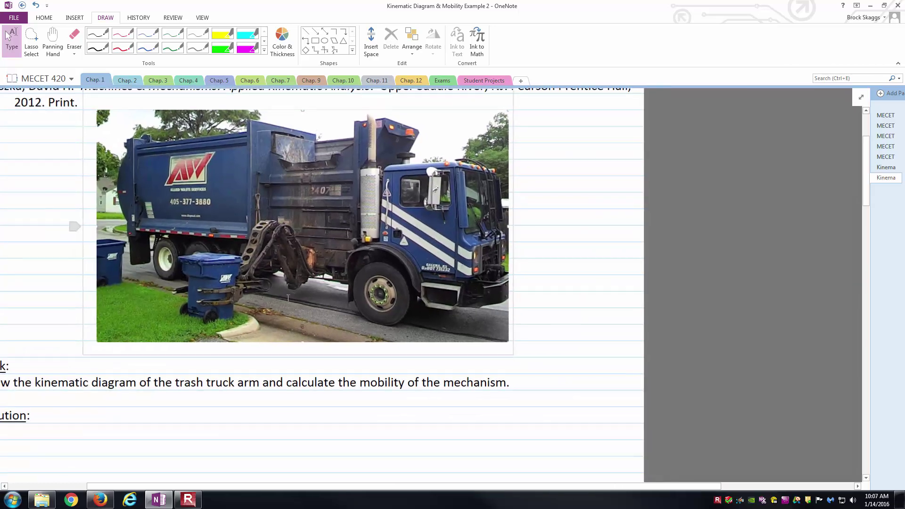
scroll(285, 303, down, 3)
scroll(87, 351, down, 2)
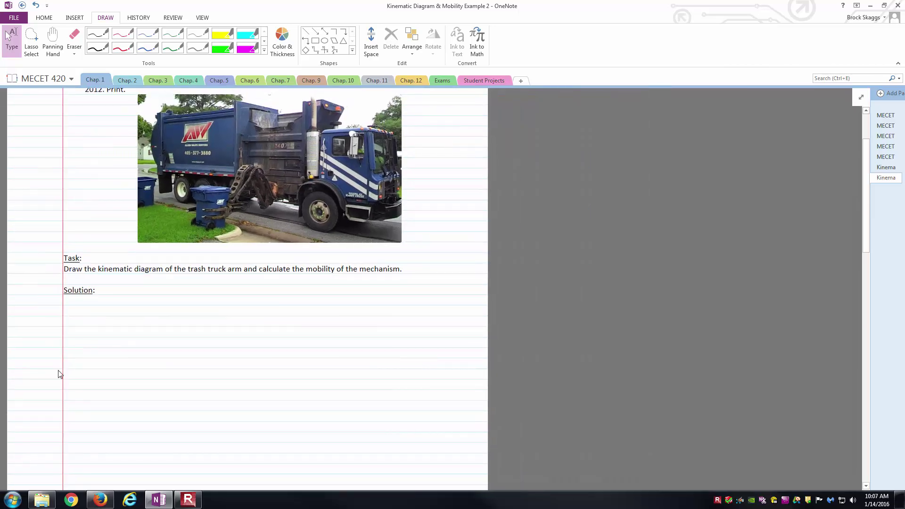
scroll(85, 394, up, 2)
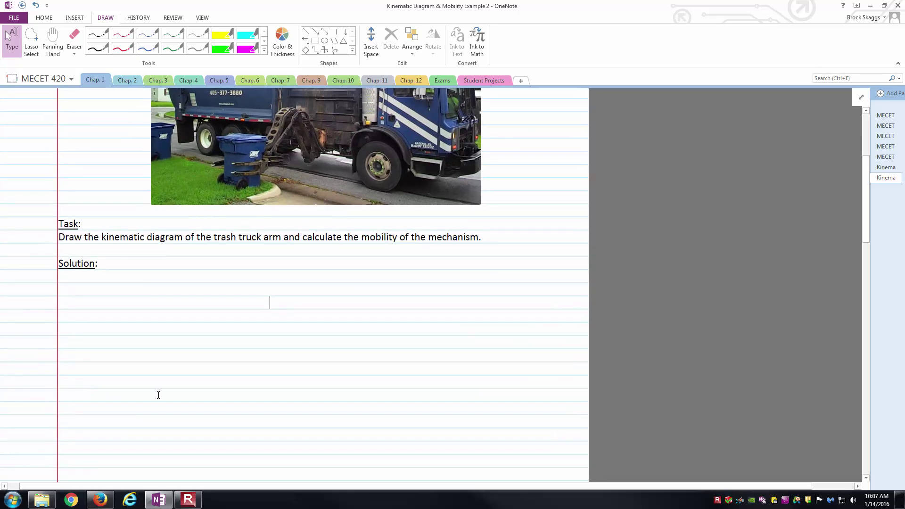
scroll(158, 395, up, 2)
scroll(179, 400, down, 2)
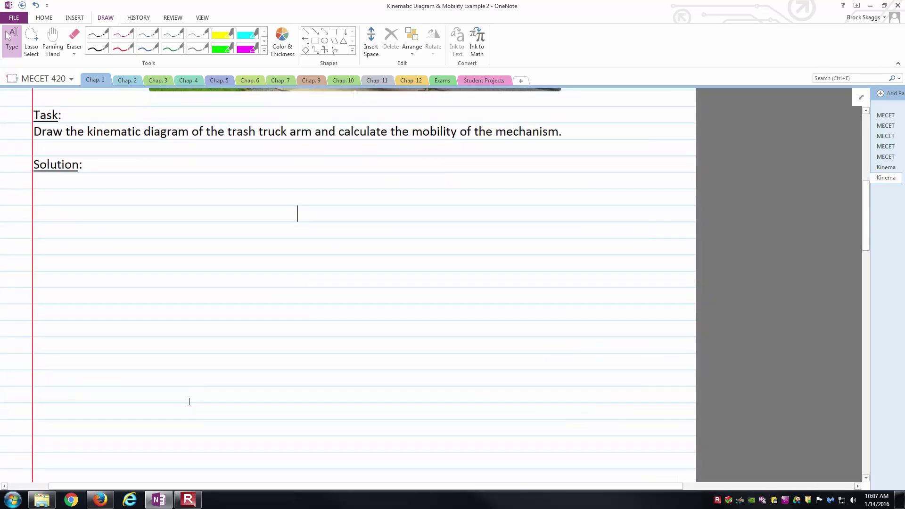
Ink three hatched ground-pivot symbols in black under Solution and erase a stray mark
click(99, 40)
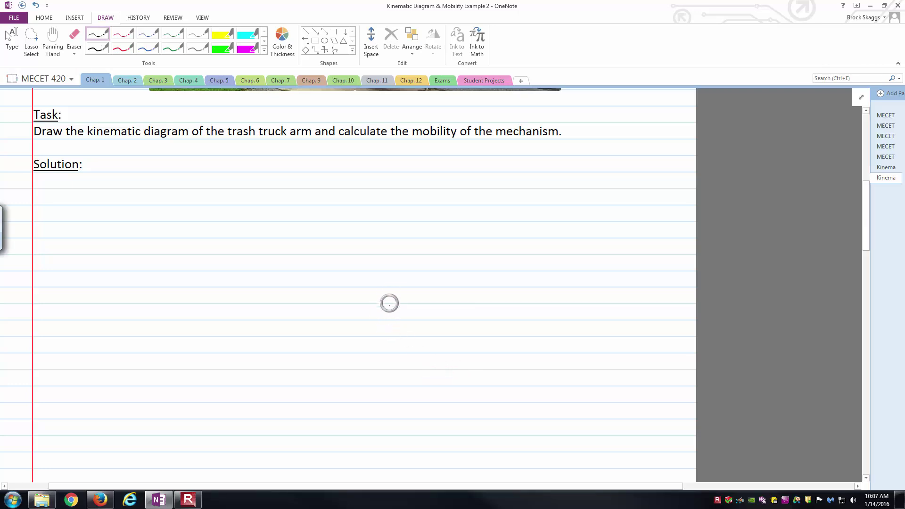
mouse_move(387, 309)
mouse_down()
mouse_move(412, 308)
mouse_move(394, 309)
mouse_up()
drag(395, 314, 395, 300)
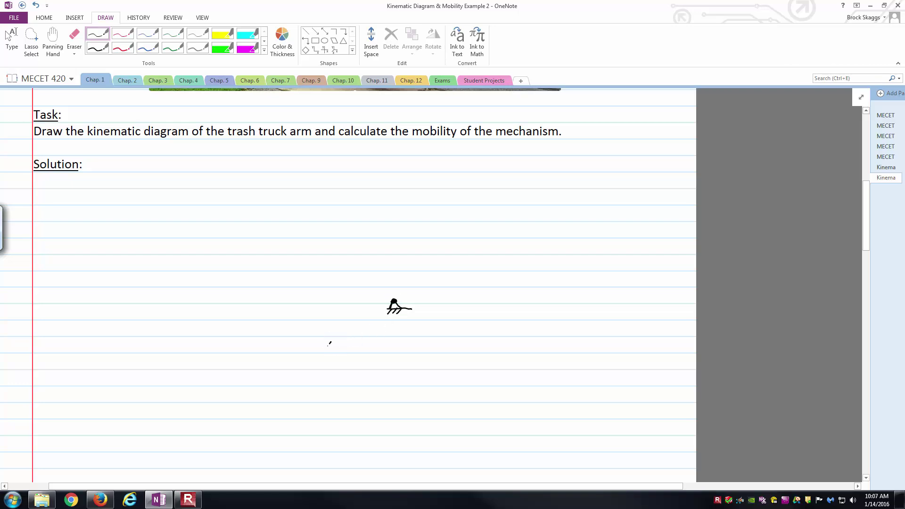
drag(327, 348, 345, 346)
drag(324, 354, 327, 348)
drag(327, 353, 330, 348)
drag(329, 352, 332, 338)
mouse_move(243, 370)
mouse_down()
mouse_move(253, 370)
mouse_move(239, 364)
mouse_up()
key(Escape)
scroll(240, 348, down, 4)
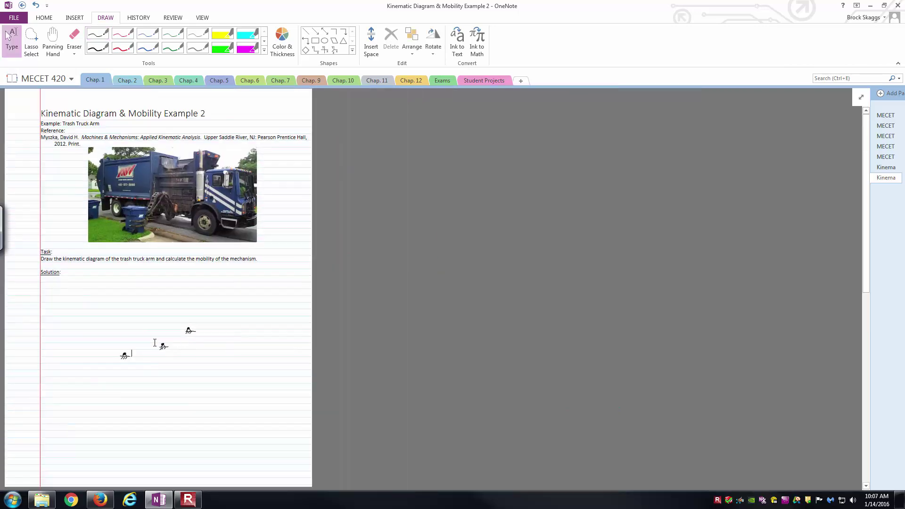
scroll(149, 332, up, 2)
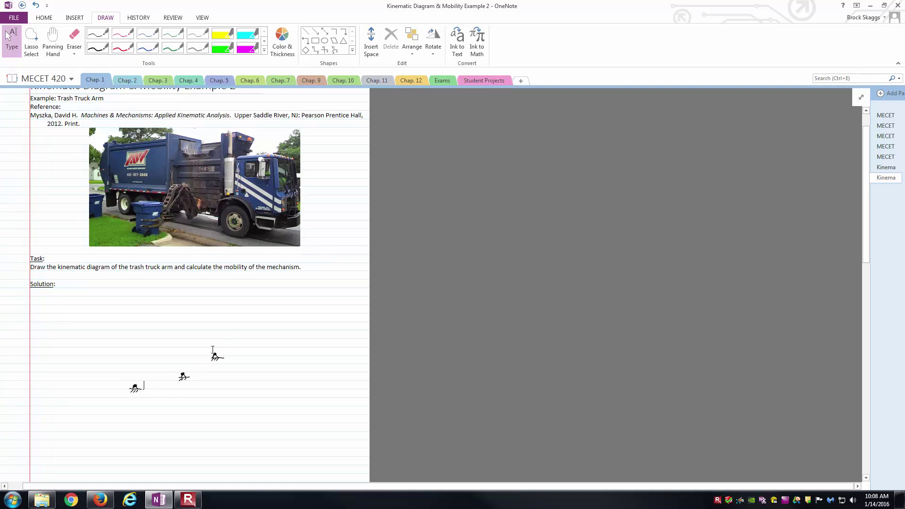
scroll(192, 320, up, 5)
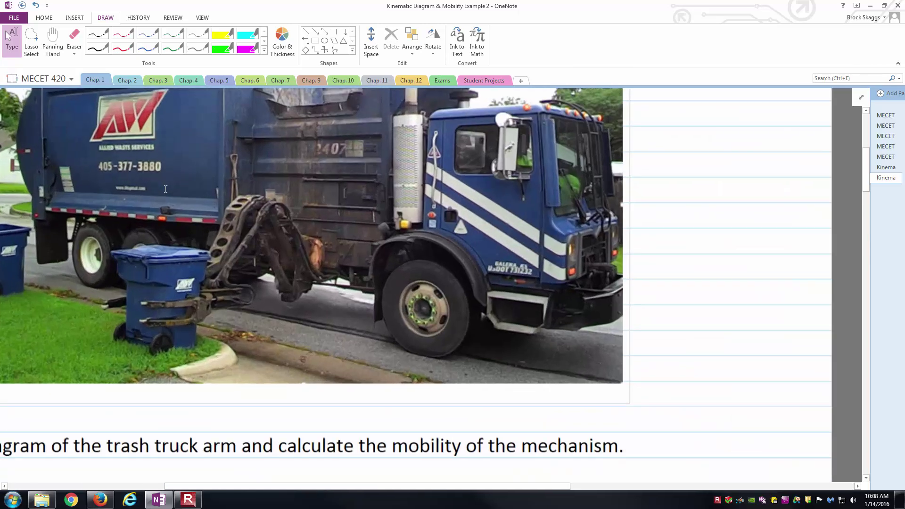
scroll(165, 190, up, 3)
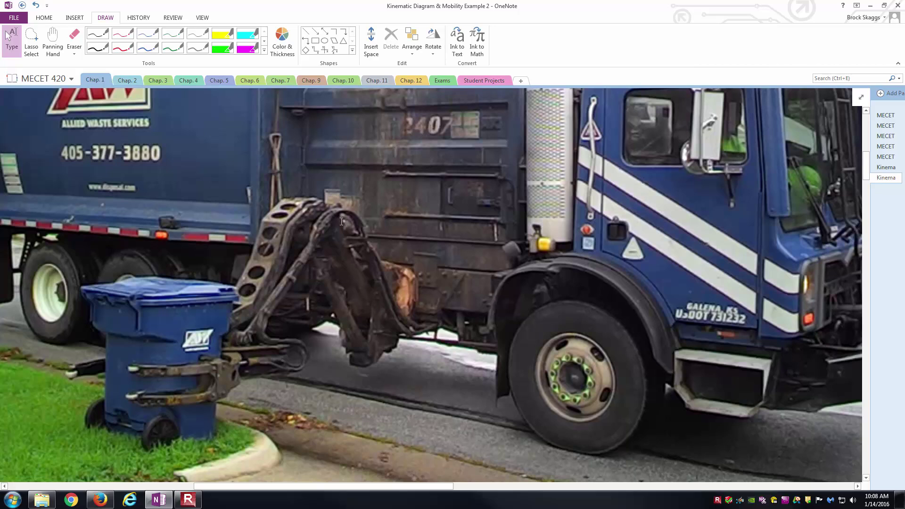
scroll(348, 319, down, 10)
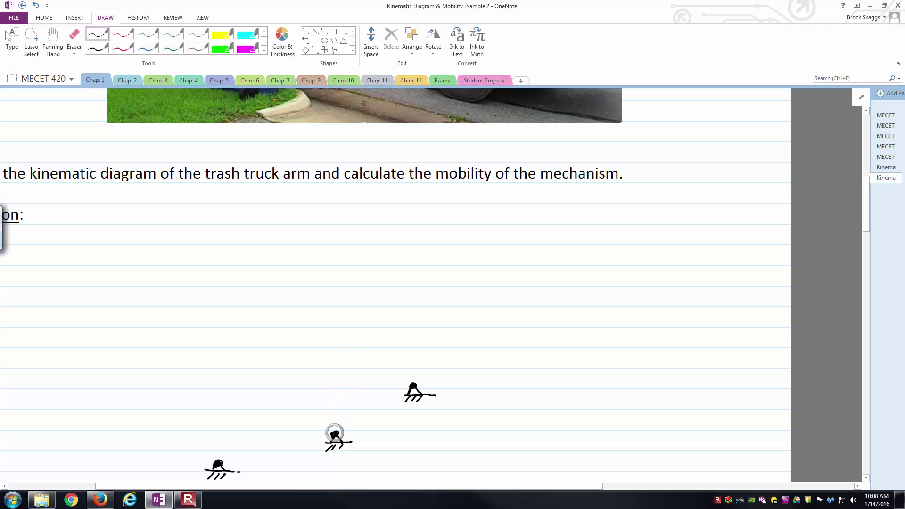
Draw a black triangular link from the middle ground pivot with a joint dot at its top
drag(318, 302, 332, 427)
click(318, 304)
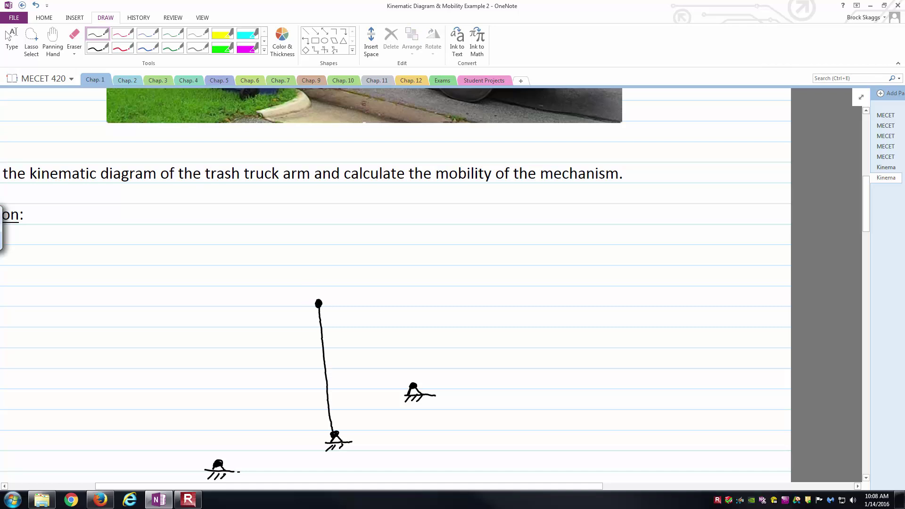
drag(319, 303, 251, 263)
drag(250, 264, 325, 416)
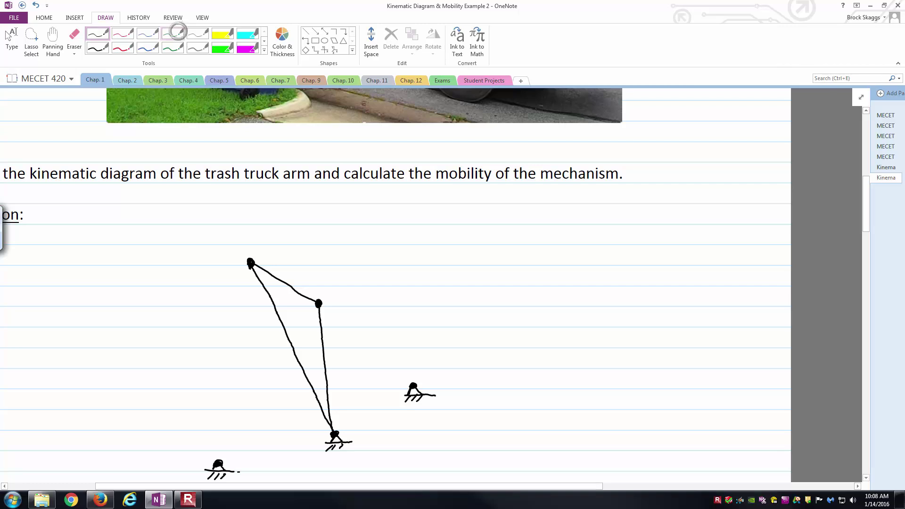
Hatch the triangular link in grey ink and return to typing mode
click(202, 33)
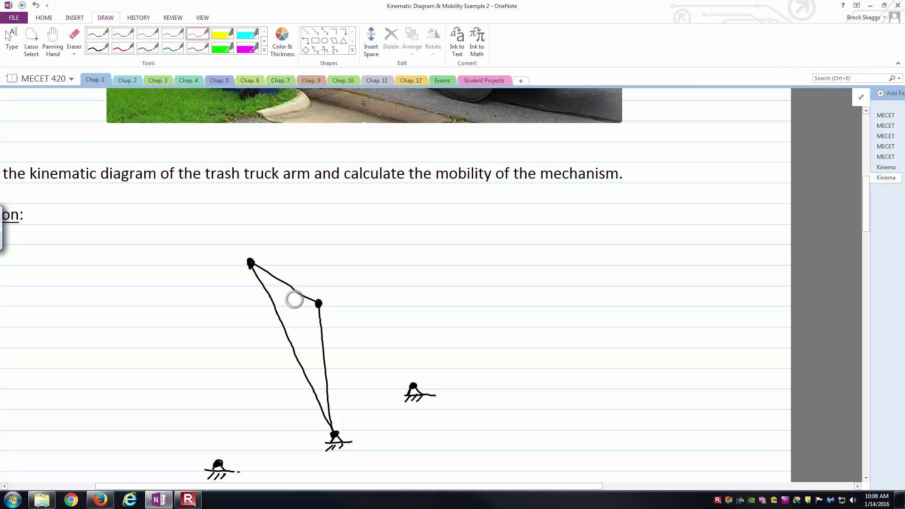
mouse_move(277, 279)
mouse_down()
mouse_move(273, 300)
mouse_move(292, 294)
mouse_move(291, 328)
mouse_move(307, 311)
mouse_move(299, 342)
mouse_up()
mouse_move(313, 316)
mouse_down()
mouse_move(299, 340)
mouse_move(310, 371)
mouse_up()
drag(317, 368, 317, 396)
drag(323, 396, 320, 407)
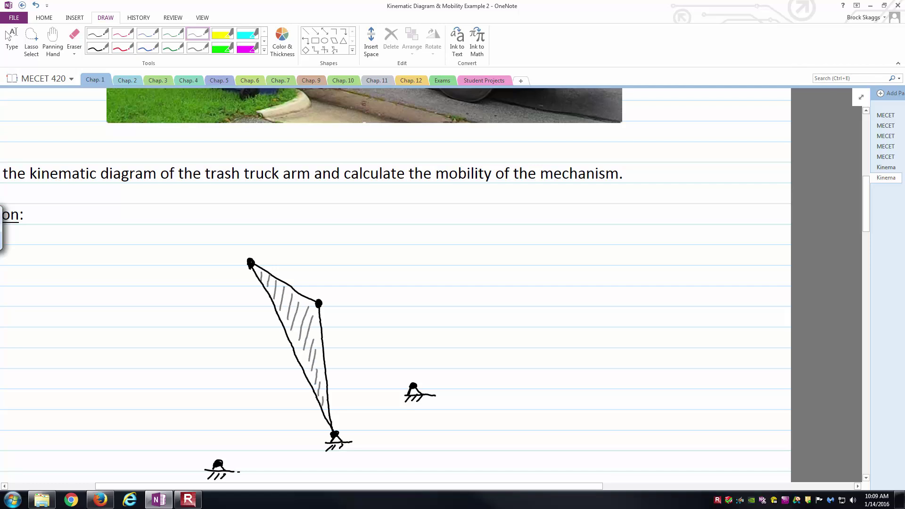
click(9, 37)
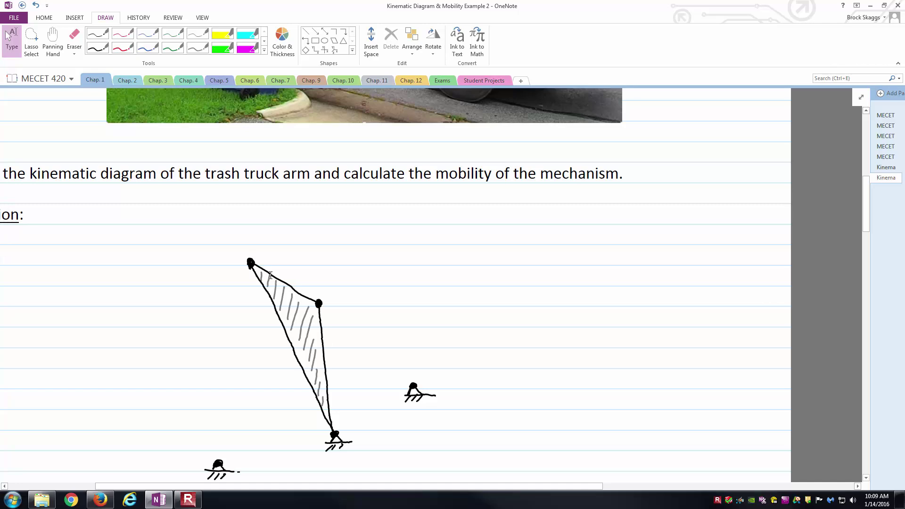
ctrl+scroll(306, 311, down, 2)
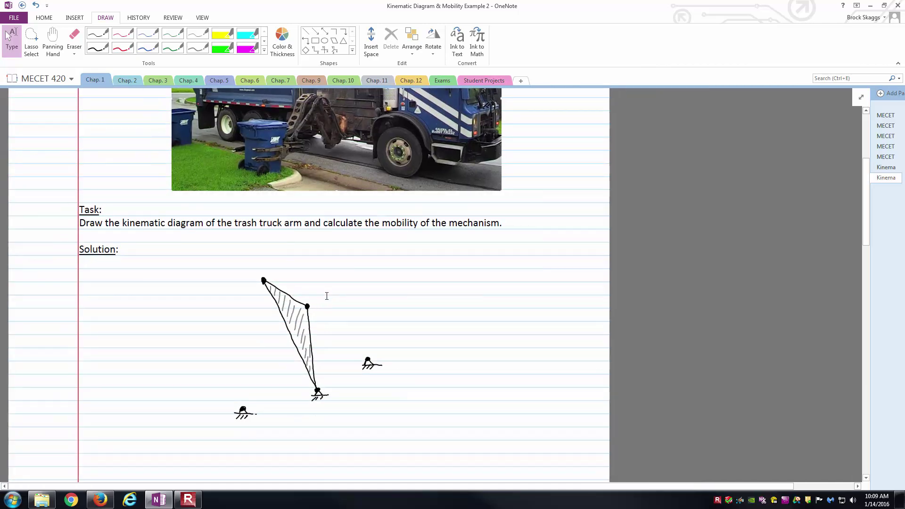
ctrl+scroll(352, 380, up, 3)
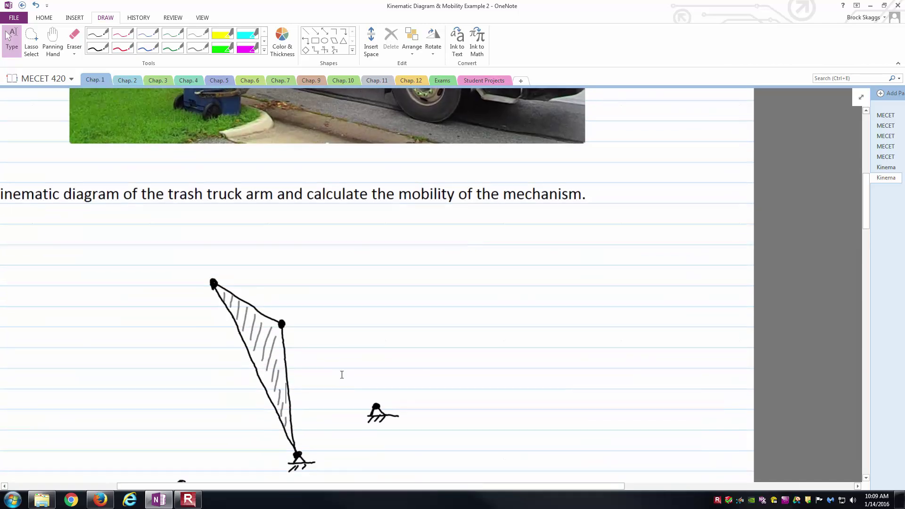
scroll(323, 351, up, 5)
ctrl+scroll(326, 288, up, 3)
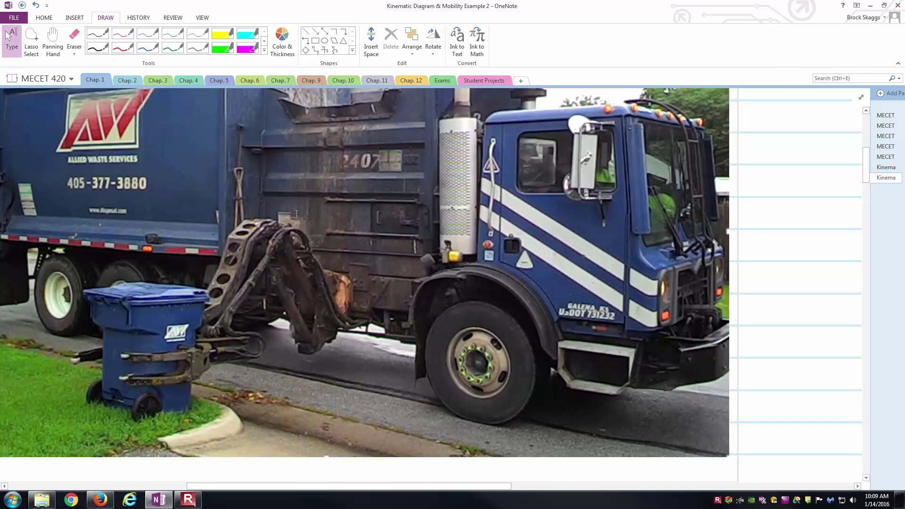
scroll(327, 276, down, 15)
scroll(309, 248, up, 3)
click(105, 35)
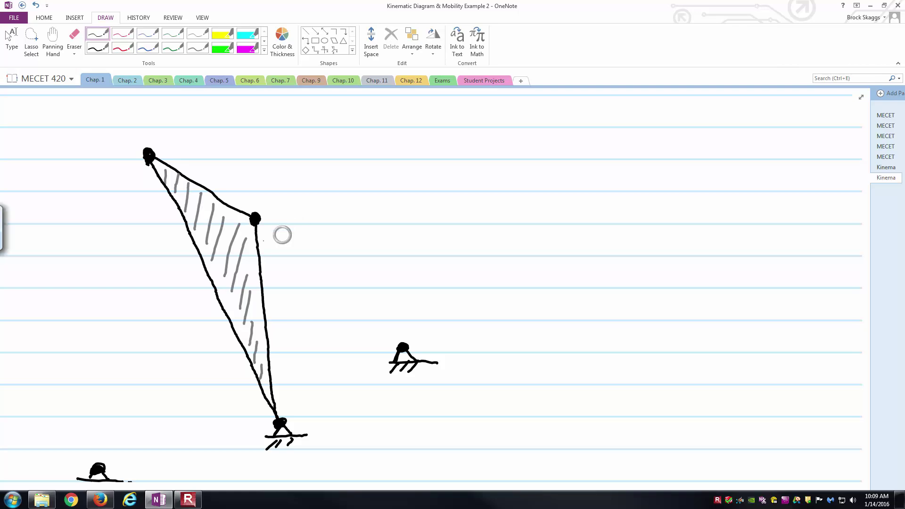
mouse_move(257, 218)
mouse_down()
mouse_move(398, 348)
mouse_move(387, 345)
mouse_move(398, 331)
mouse_move(415, 344)
mouse_move(411, 357)
mouse_up()
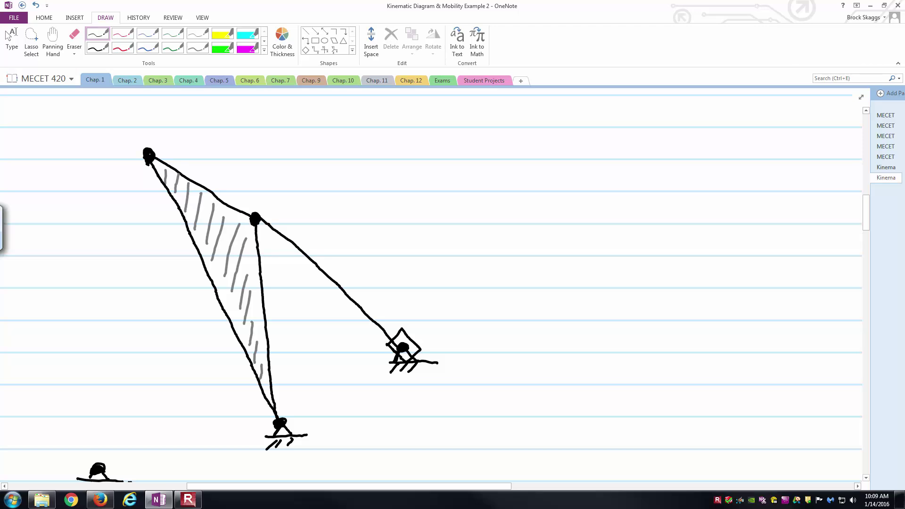
key(Escape)
scroll(329, 283, down, 3)
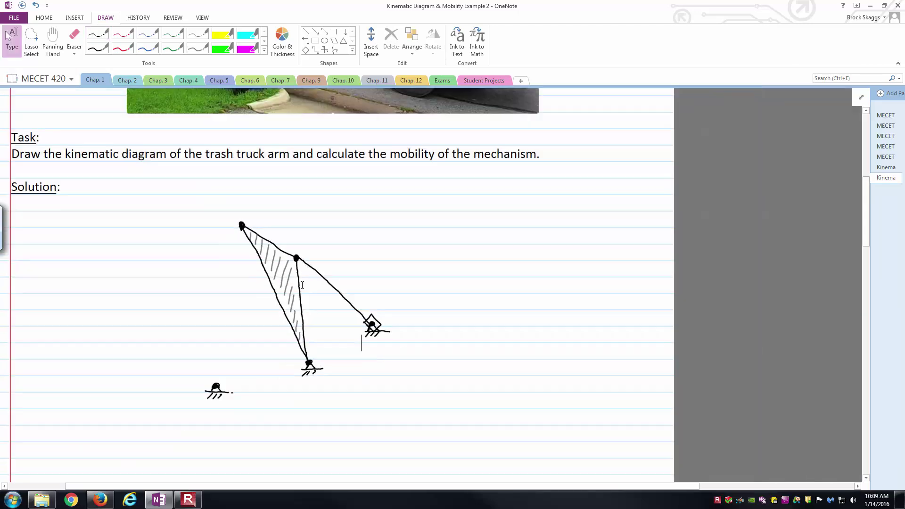
scroll(302, 285, down, 4)
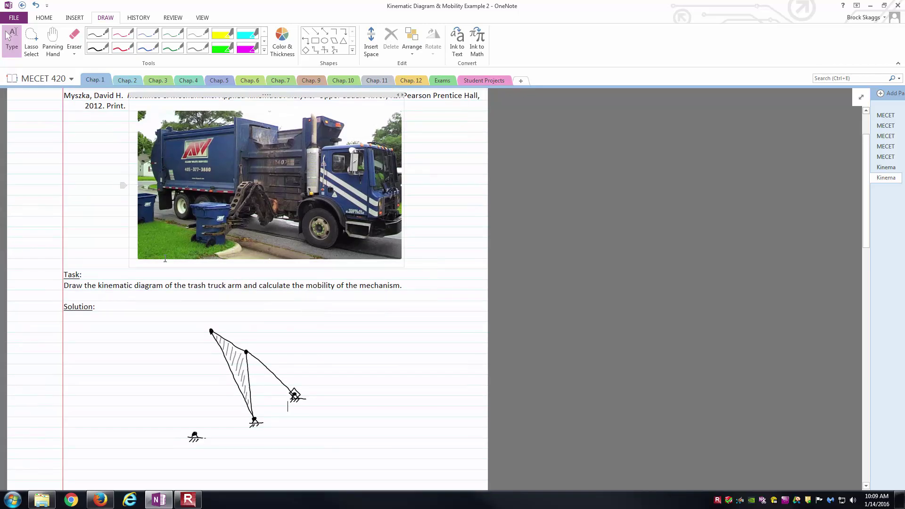
scroll(165, 259, up, 2)
scroll(255, 189, up, 2)
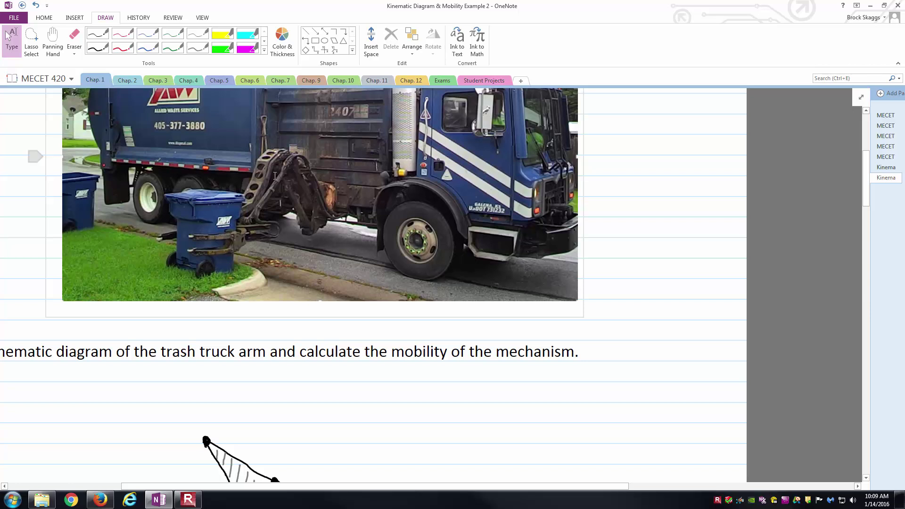
drag(327, 486, 235, 487)
scroll(214, 454, down, 3)
ctrl+scroll(215, 455, down, 1)
scroll(214, 454, down, 5)
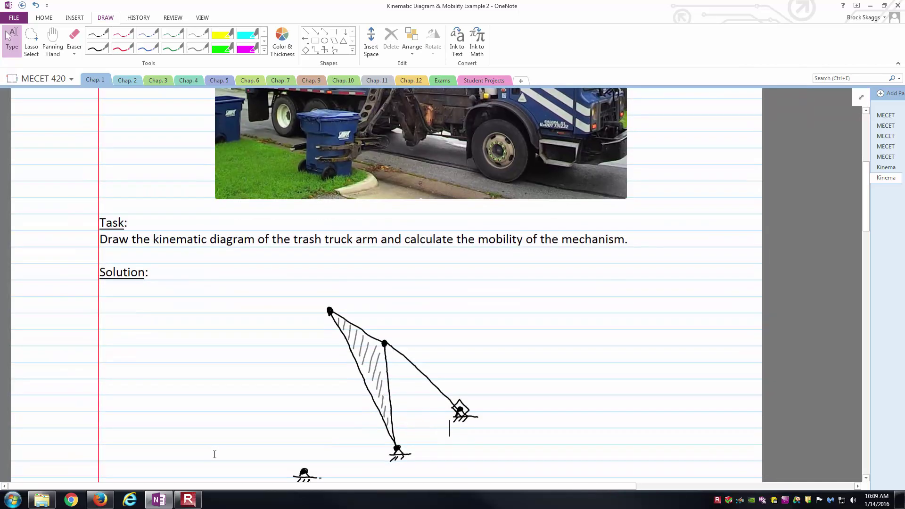
ctrl+scroll(164, 403, up, 1)
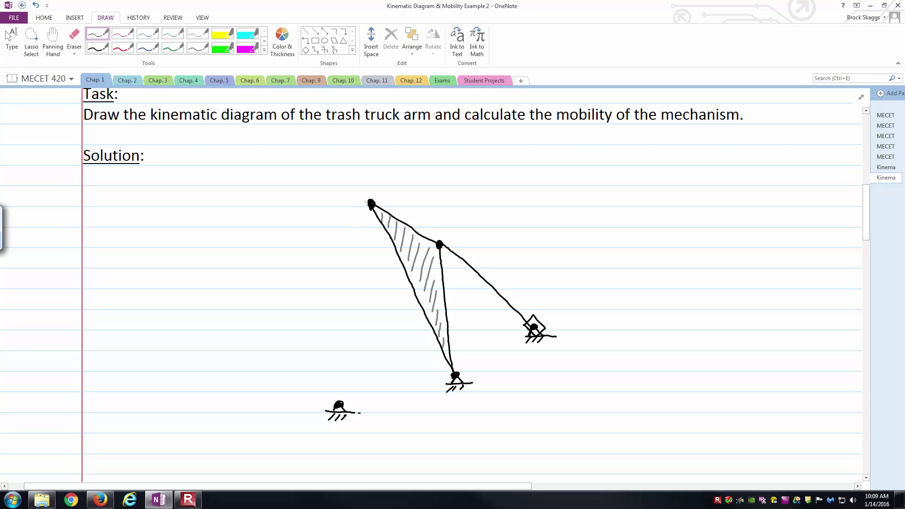
Draw a long link leftward from the top joint and hatch it in grey
mouse_move(367, 203)
mouse_down()
mouse_move(301, 253)
mouse_move(161, 262)
mouse_move(250, 227)
mouse_move(367, 202)
mouse_up()
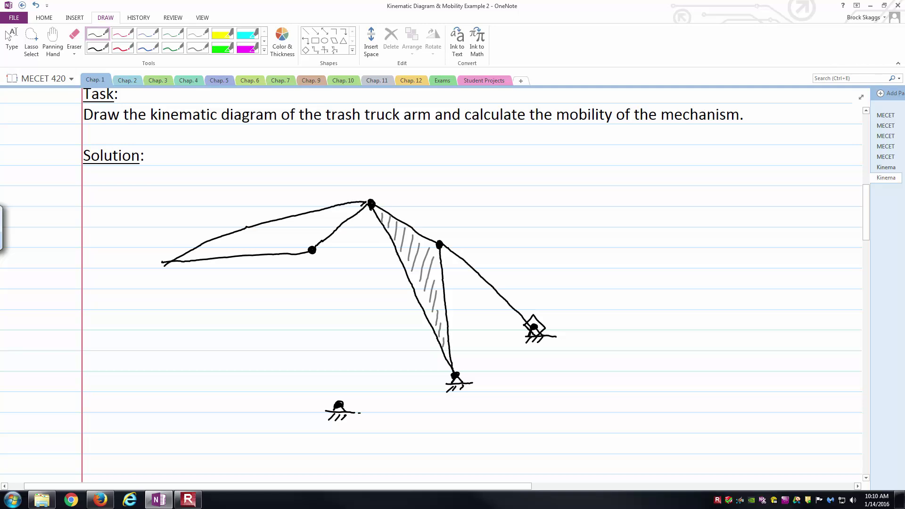
click(201, 34)
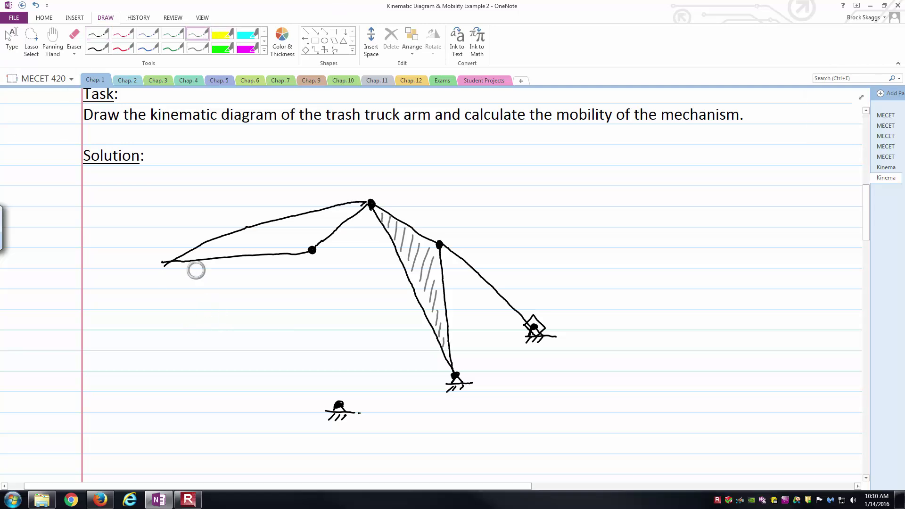
mouse_move(194, 256)
mouse_down()
mouse_move(212, 242)
mouse_move(206, 253)
mouse_up()
mouse_move(221, 235)
mouse_down()
mouse_move(217, 247)
mouse_move(229, 250)
mouse_up()
drag(249, 231, 242, 249)
mouse_move(258, 230)
mouse_down()
mouse_move(252, 246)
mouse_move(262, 250)
mouse_up()
mouse_move(284, 225)
mouse_down()
mouse_move(287, 244)
mouse_move(306, 221)
mouse_move(311, 238)
mouse_up()
drag(323, 215, 319, 236)
mouse_move(335, 211)
mouse_down()
mouse_move(327, 226)
mouse_move(338, 220)
mouse_up()
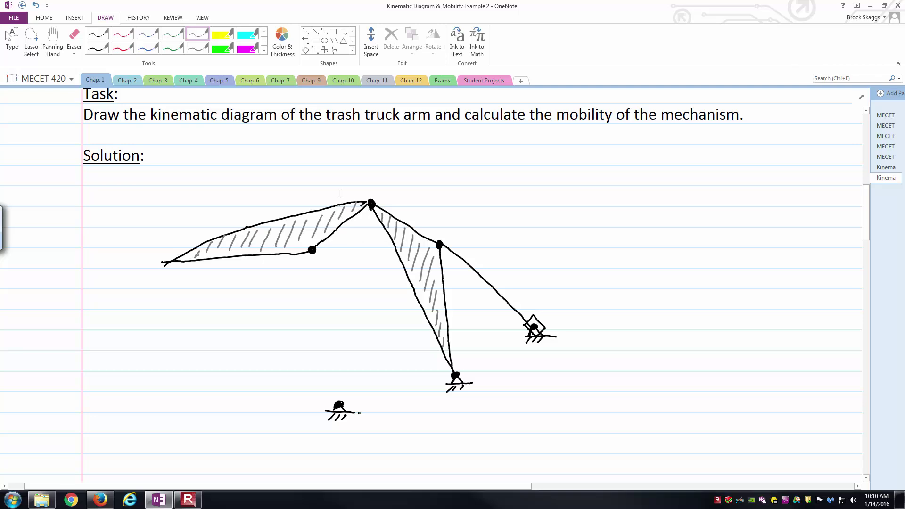
Erase the stray tail at the link's left end and switch to the green pen
click(102, 35)
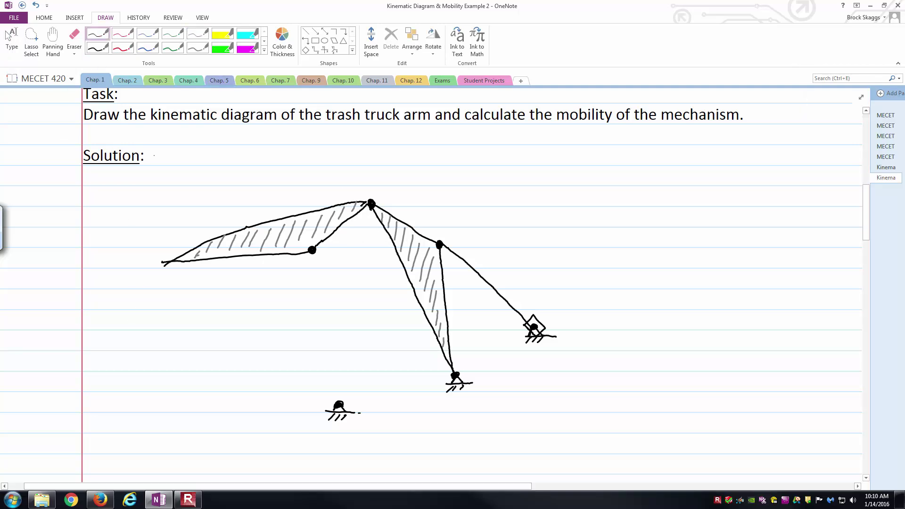
click(74, 40)
click(163, 263)
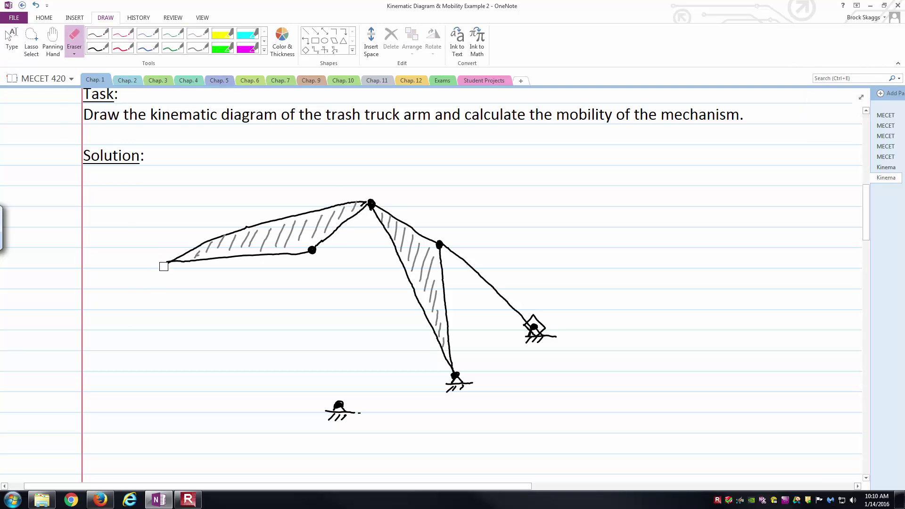
click(105, 37)
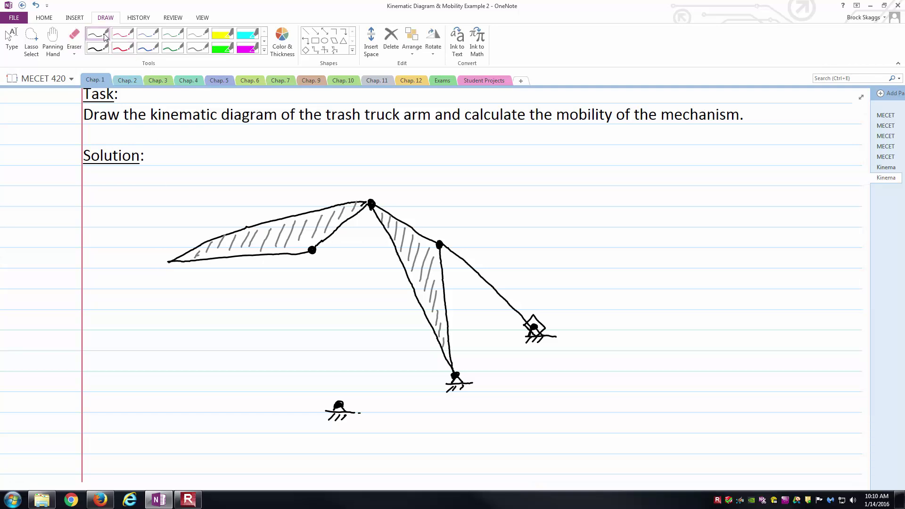
click(172, 33)
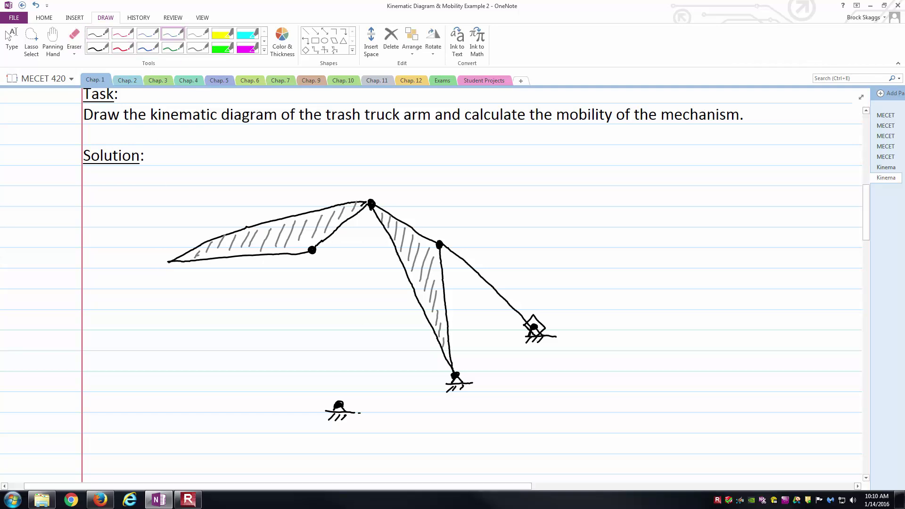
scroll(424, 283, up, 3)
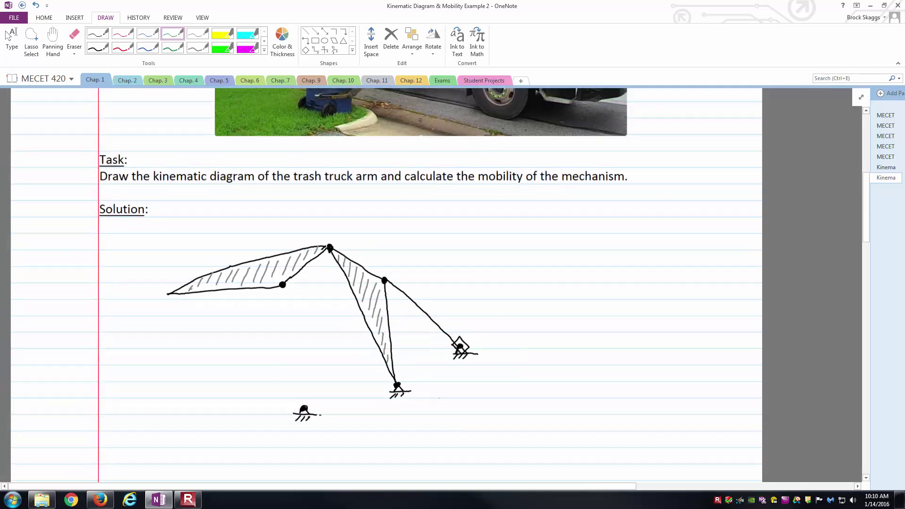
ctrl+scroll(424, 283, down, 2)
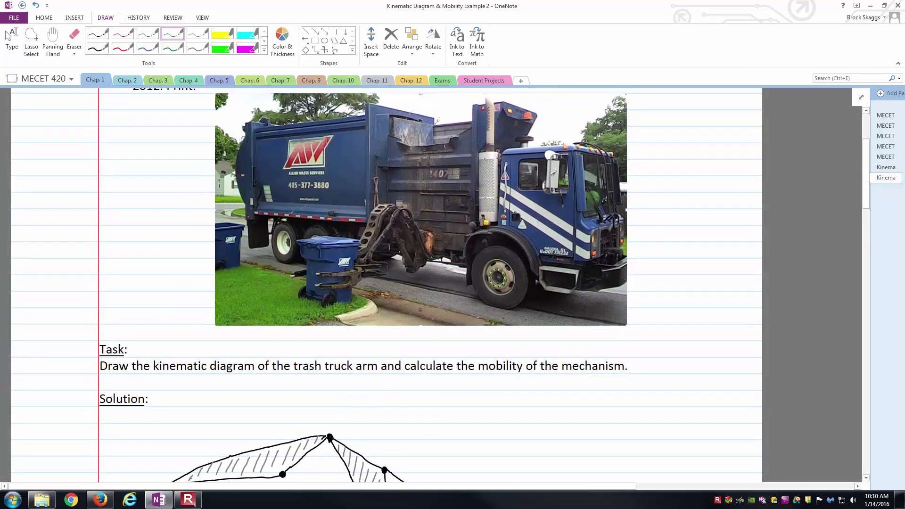
scroll(387, 283, down, 3)
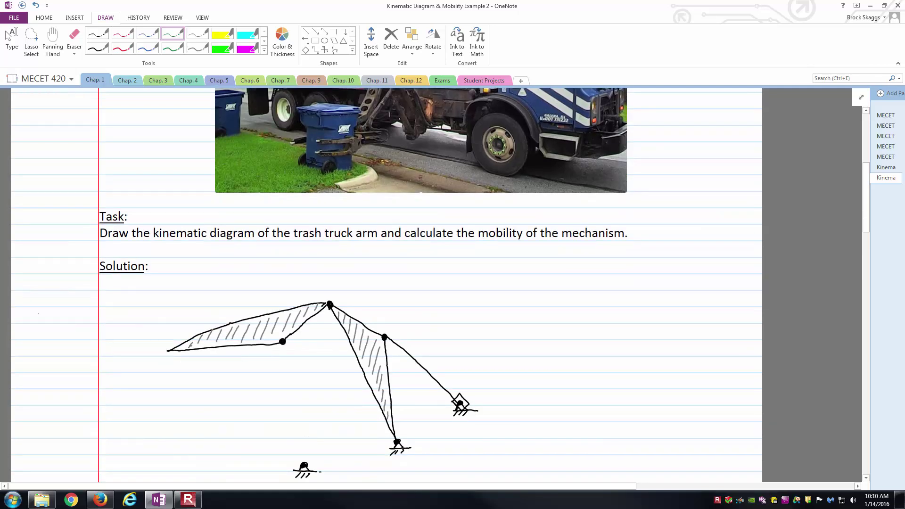
ctrl+scroll(424, 283, up, 5)
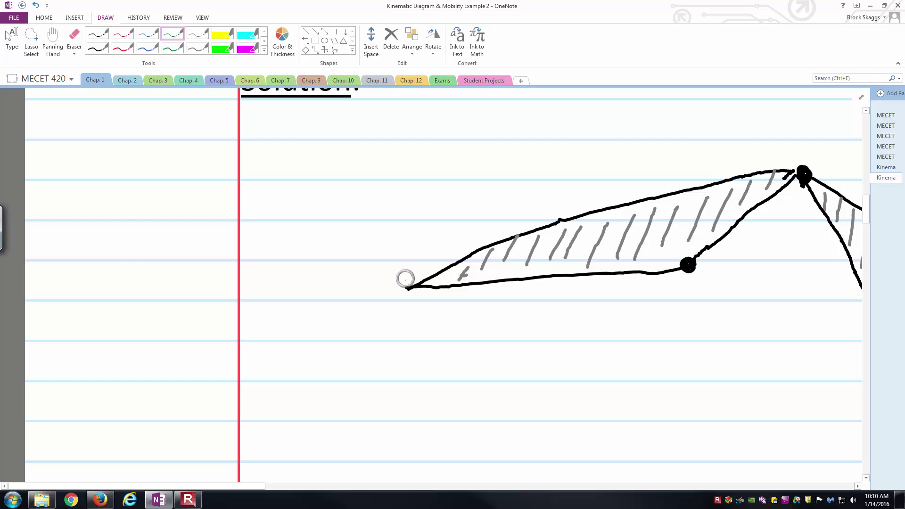
Draw a green arrow to the left link's tip and write 'Point of' beside it
mouse_move(374, 246)
mouse_down()
mouse_move(367, 264)
mouse_move(387, 285)
mouse_up()
mouse_move(348, 208)
mouse_down()
mouse_move(354, 228)
mouse_move(352, 220)
mouse_up()
drag(374, 215, 376, 222)
mouse_move(382, 208)
mouse_down()
mouse_move(382, 216)
mouse_move(391, 202)
mouse_move(397, 208)
mouse_up()
mouse_move(401, 184)
mouse_down()
mouse_move(399, 201)
mouse_move(431, 180)
mouse_up()
drag(447, 165, 438, 188)
drag(440, 181, 450, 175)
mouse_move(422, 206)
mouse_down()
mouse_move(408, 219)
mouse_move(413, 230)
mouse_up()
Write 'Interest' under 'Point of' to complete the green label
drag(409, 231, 443, 207)
drag(444, 208, 448, 210)
drag(439, 201, 487, 186)
drag(507, 152, 506, 178)
drag(499, 169, 518, 156)
key(Escape)
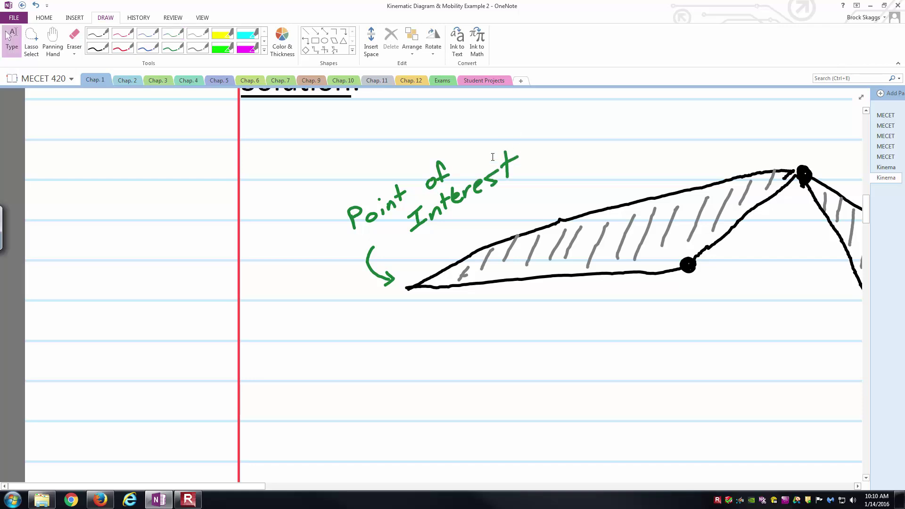
Draw a black link from the left pin down to the lower-left ground slider
scroll(394, 190, down, 3)
scroll(393, 191, down, 3)
scroll(393, 192, down, 3)
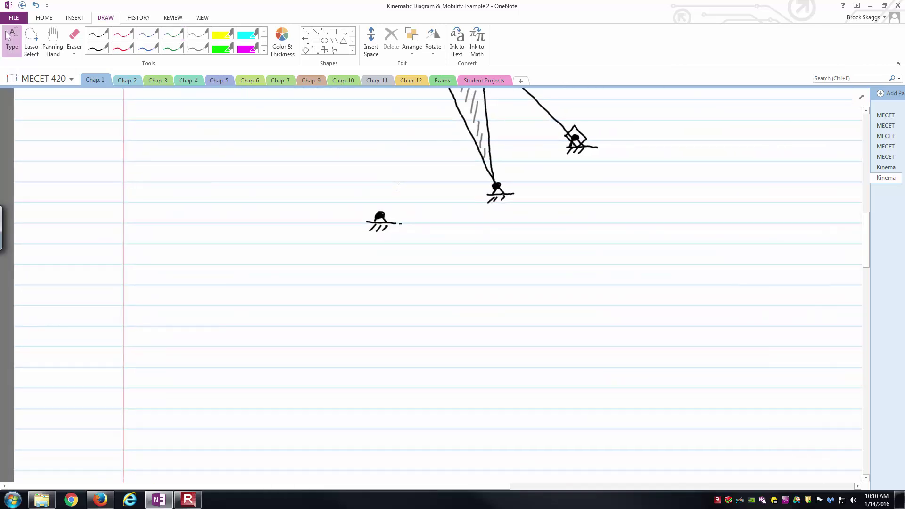
scroll(386, 187, up, 5)
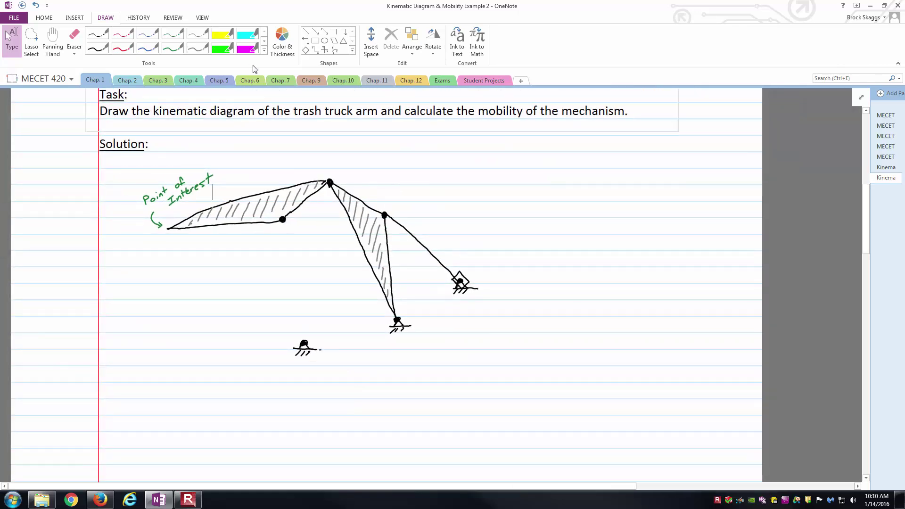
click(98, 33)
scroll(292, 304, up, 3)
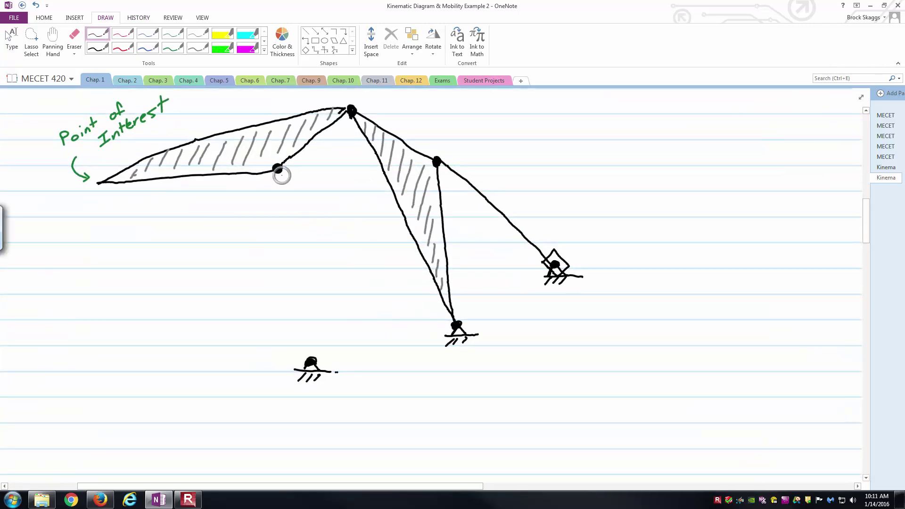
mouse_move(278, 171)
mouse_down()
mouse_move(304, 305)
mouse_move(309, 351)
mouse_move(299, 354)
mouse_move(299, 368)
mouse_move(302, 353)
mouse_move(315, 350)
mouse_move(318, 363)
mouse_move(301, 370)
mouse_up()
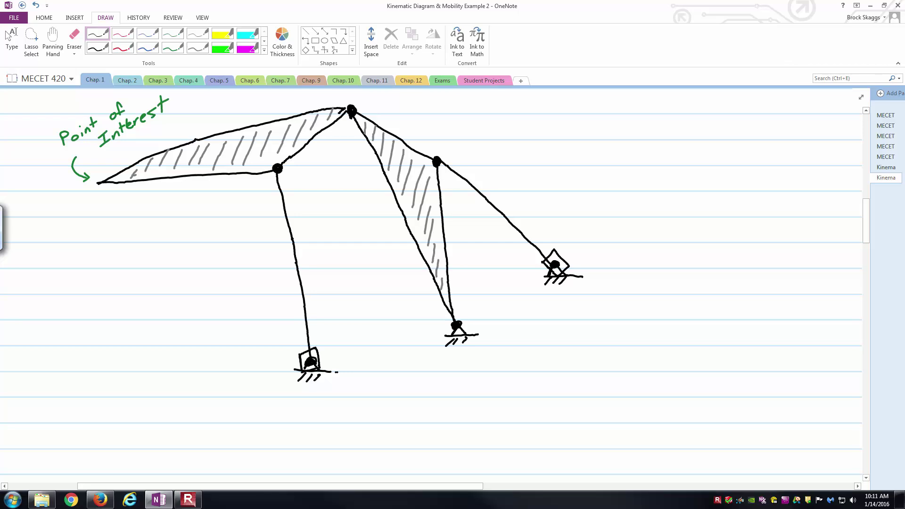
key(Escape)
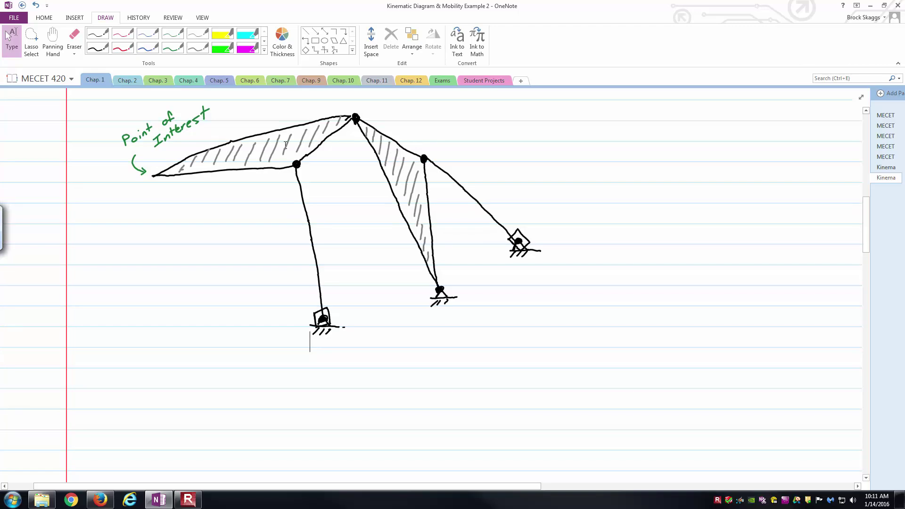
Label the ground, middle, slider and slider-link as circled blue 1, 2, 3 and 4
click(148, 33)
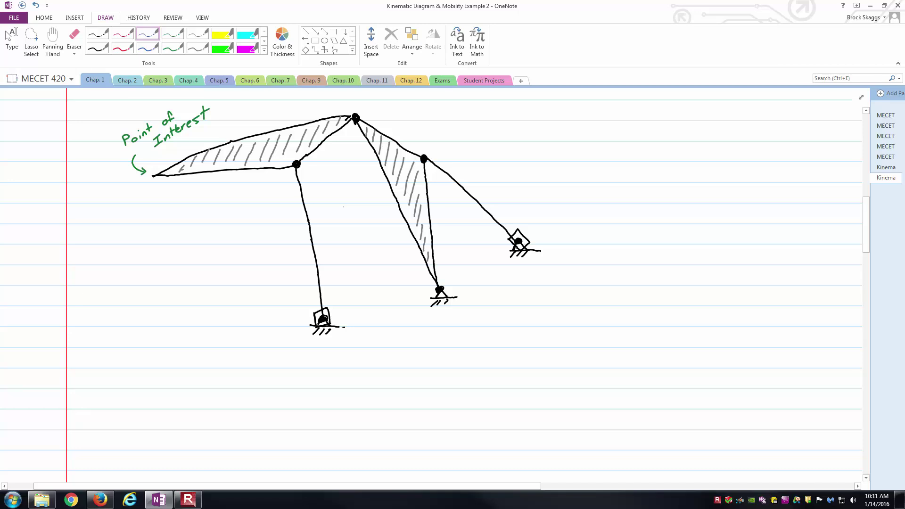
ctrl+scroll(491, 271, up, 5)
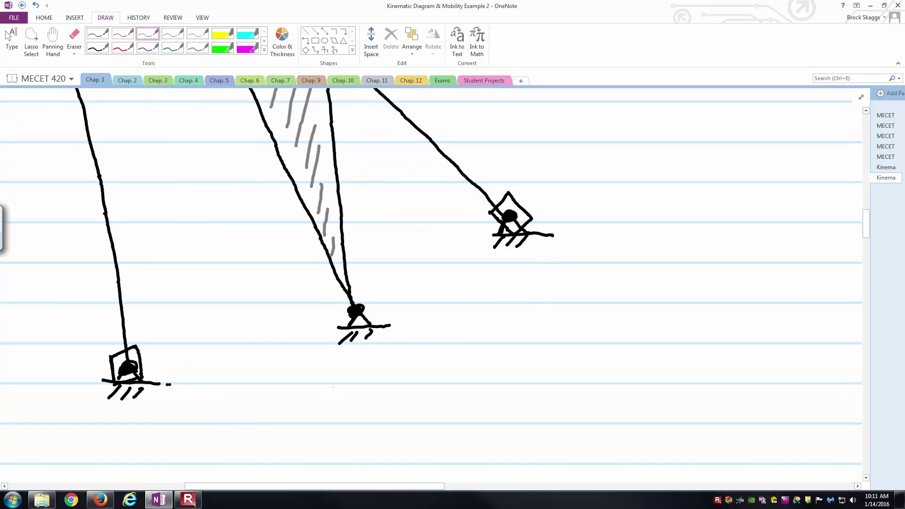
mouse_move(390, 343)
mouse_down()
mouse_move(402, 335)
mouse_move(387, 335)
mouse_move(380, 350)
mouse_move(385, 361)
mouse_move(409, 360)
mouse_move(409, 340)
mouse_up()
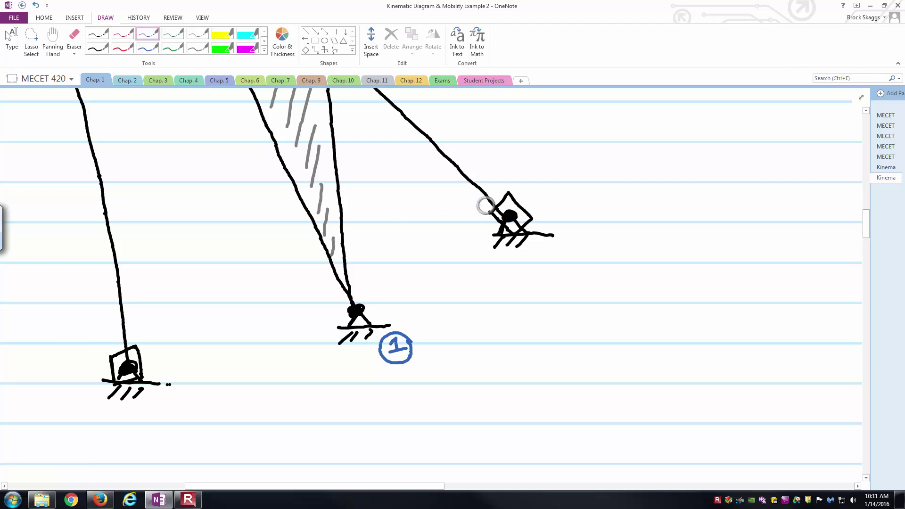
mouse_move(351, 188)
mouse_down()
mouse_move(352, 199)
mouse_move(363, 197)
mouse_move(348, 182)
mouse_move(354, 203)
mouse_move(369, 191)
mouse_up()
scroll(400, 169, up, 3)
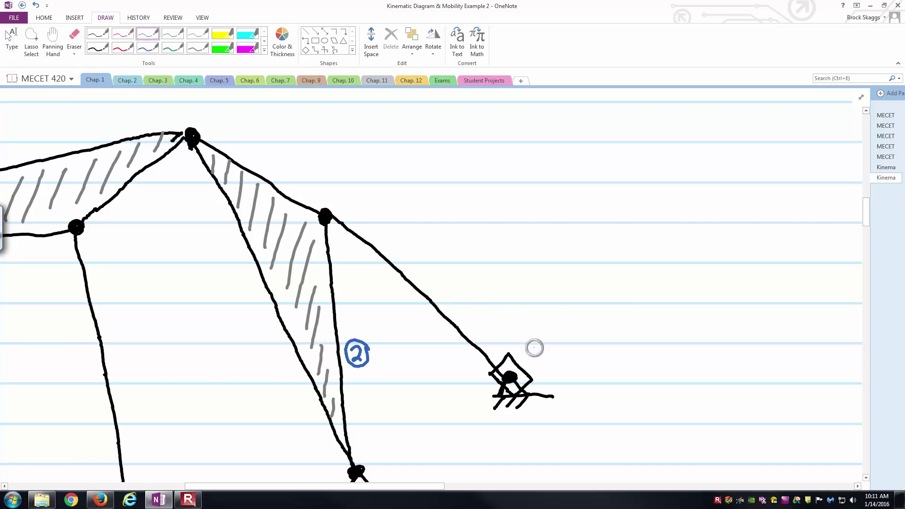
mouse_move(530, 348)
mouse_down()
mouse_move(532, 361)
mouse_move(522, 358)
mouse_move(552, 356)
mouse_move(551, 347)
mouse_up()
drag(446, 281, 449, 296)
mouse_move(458, 283)
mouse_down()
mouse_move(434, 284)
mouse_move(450, 302)
mouse_move(457, 284)
mouse_up()
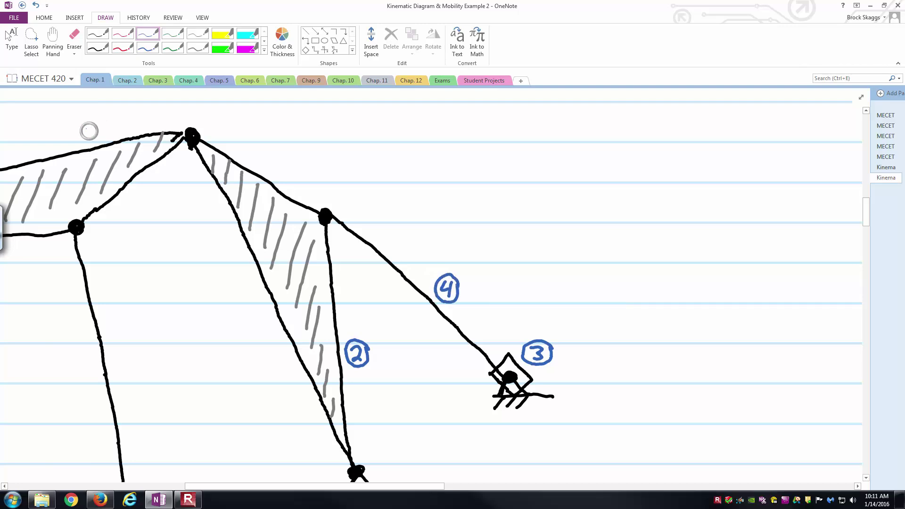
Add circled blue labels 5, 6 and 7 to the top-left link, long left link and lower-left slider
mouse_move(86, 123)
mouse_down()
mouse_move(75, 136)
mouse_move(75, 116)
mouse_move(72, 137)
mouse_move(92, 120)
mouse_up()
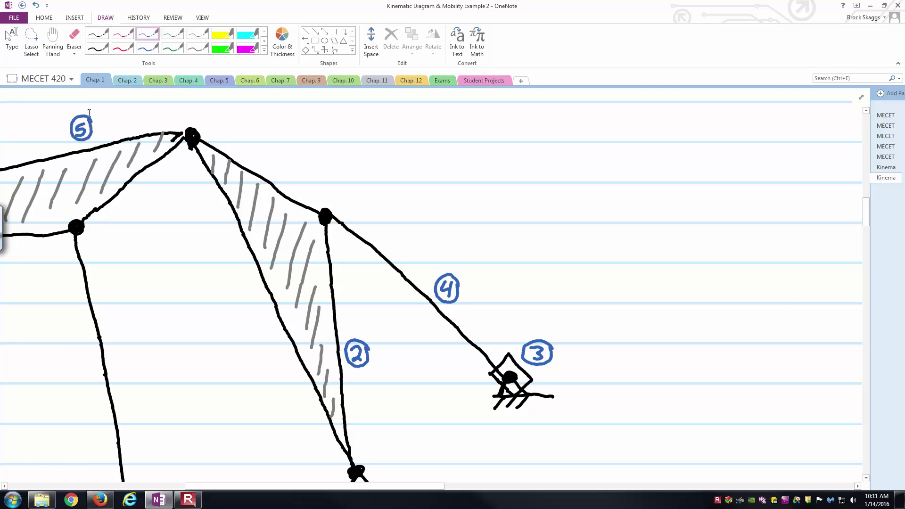
key(Escape)
ctrl+scroll(190, 476, down, 3)
ctrl+scroll(159, 365, up, 3)
scroll(158, 365, up, 3)
click(147, 34)
mouse_move(378, 189)
mouse_down()
mouse_move(367, 198)
mouse_move(385, 186)
mouse_up()
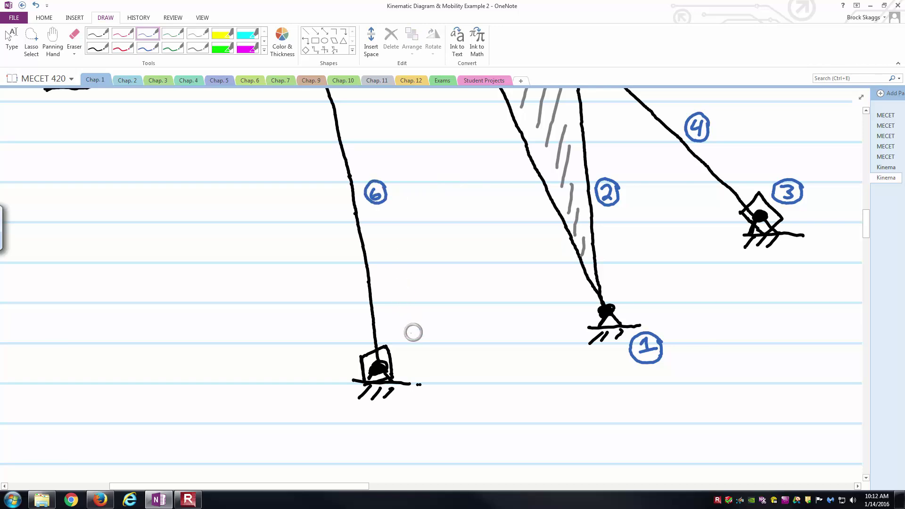
mouse_move(397, 338)
mouse_down()
mouse_move(402, 346)
mouse_move(414, 334)
mouse_move(393, 342)
mouse_move(417, 346)
mouse_move(413, 329)
mouse_up()
Write n = 7 in blue below-left of the diagram
key(Escape)
scroll(385, 372, down, 5)
scroll(74, 357, up, 5)
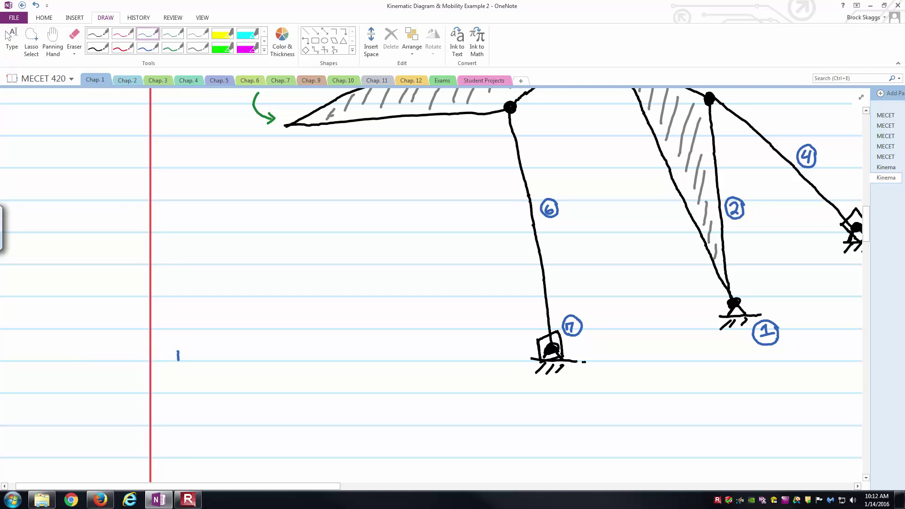
drag(177, 361, 208, 353)
drag(200, 357, 228, 358)
key(Escape)
scroll(263, 343, down, 3)
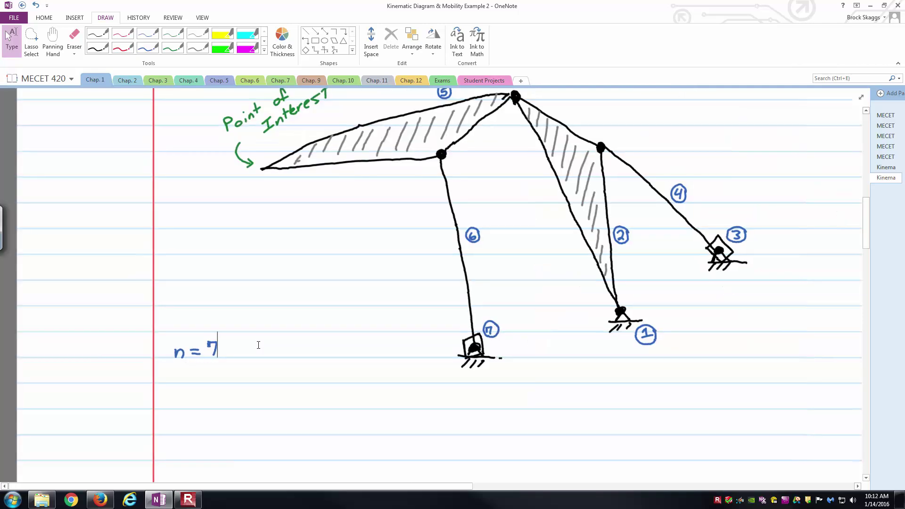
Letter the joints near ground 7 and ground 1 as A, B and C in red
click(122, 33)
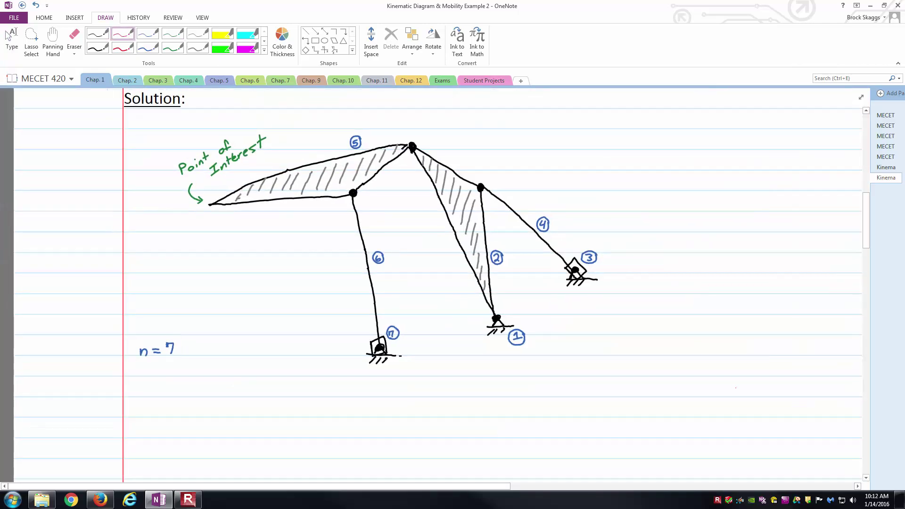
scroll(738, 390, up, 3)
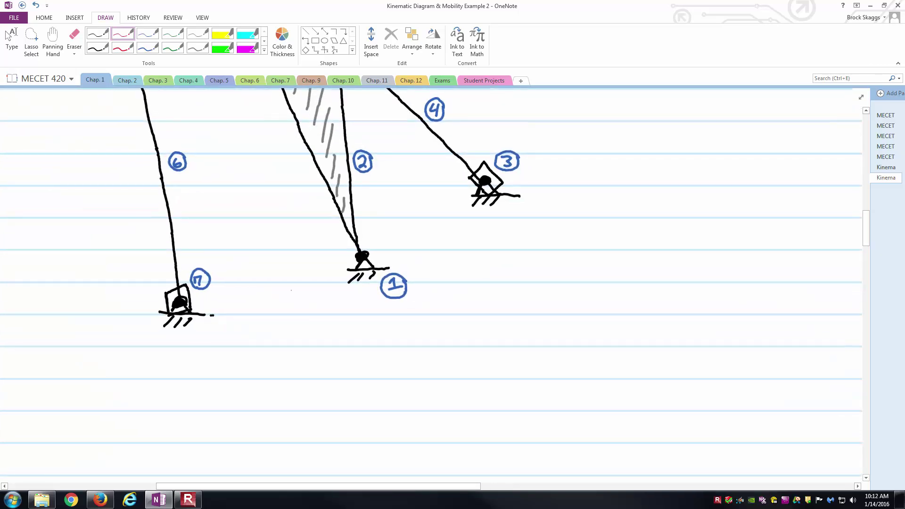
scroll(71, 240, up, 2)
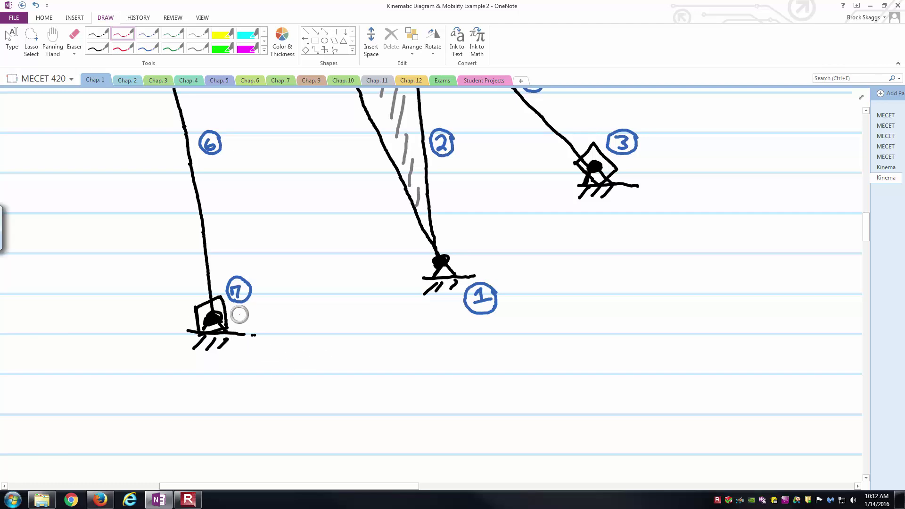
mouse_move(236, 324)
mouse_down()
mouse_move(241, 312)
mouse_move(248, 323)
mouse_up()
drag(238, 319, 245, 319)
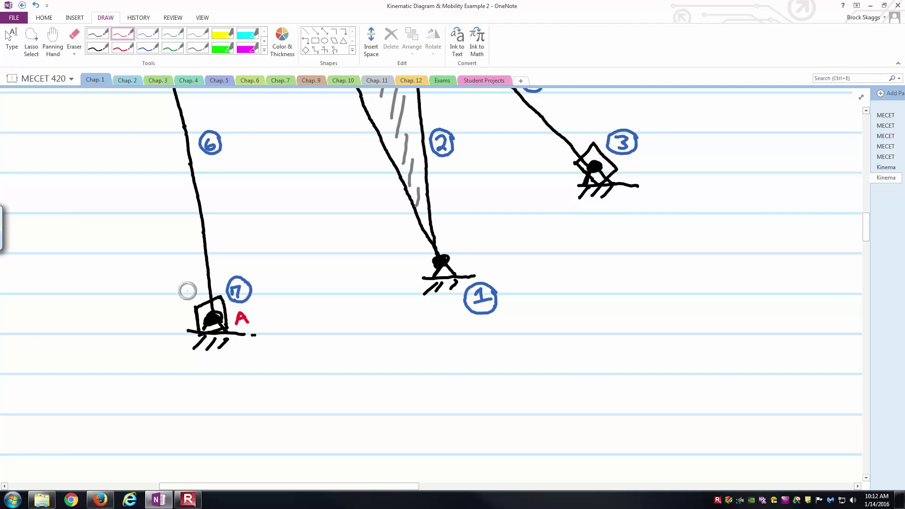
drag(190, 285, 194, 299)
mouse_move(470, 242)
mouse_down()
mouse_move(459, 244)
mouse_move(472, 251)
mouse_up()
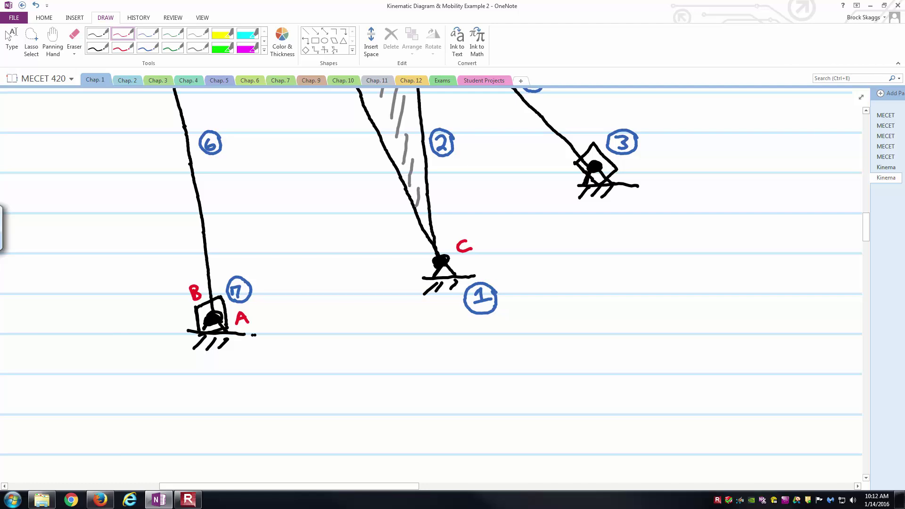
scroll(469, 247, up, 3)
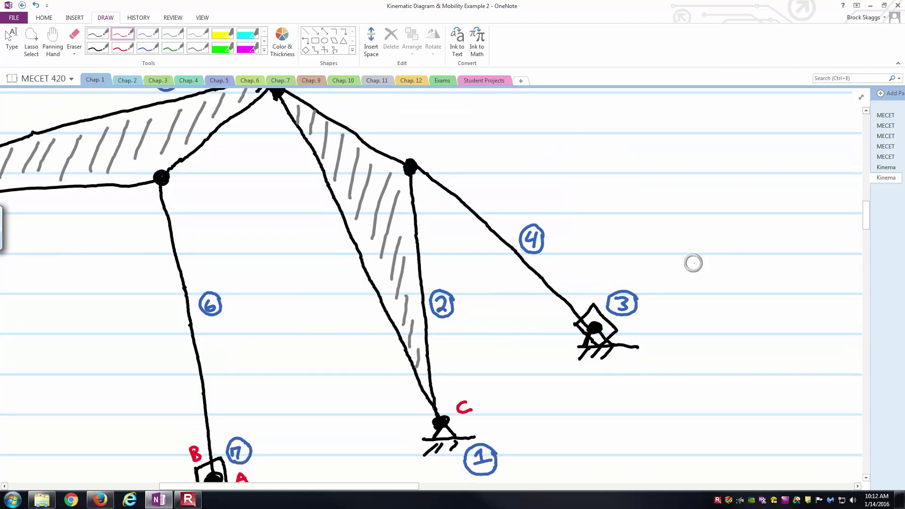
Letter the remaining joints D through H in red beside links 3 to 6
drag(635, 320, 636, 330)
drag(578, 283, 587, 290)
drag(577, 285, 588, 282)
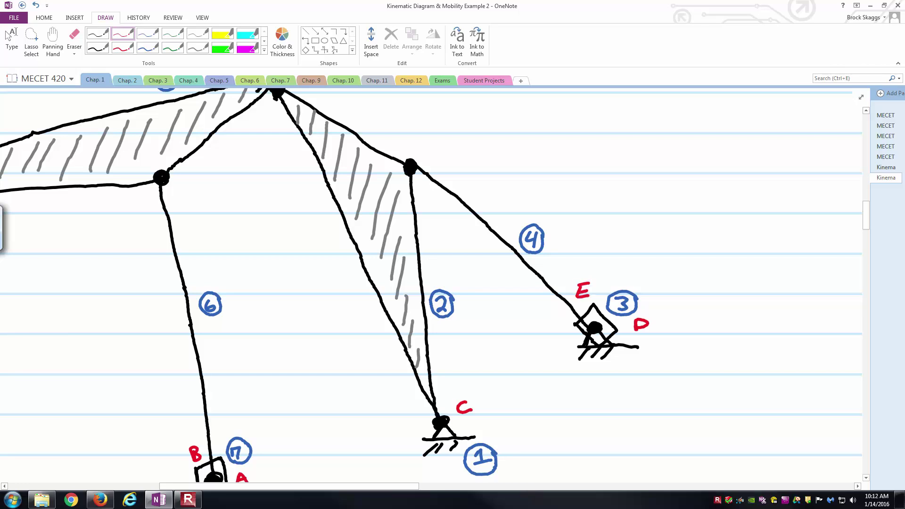
drag(426, 142, 425, 157)
drag(425, 141, 439, 140)
click(12, 40)
scroll(295, 251, up, 3)
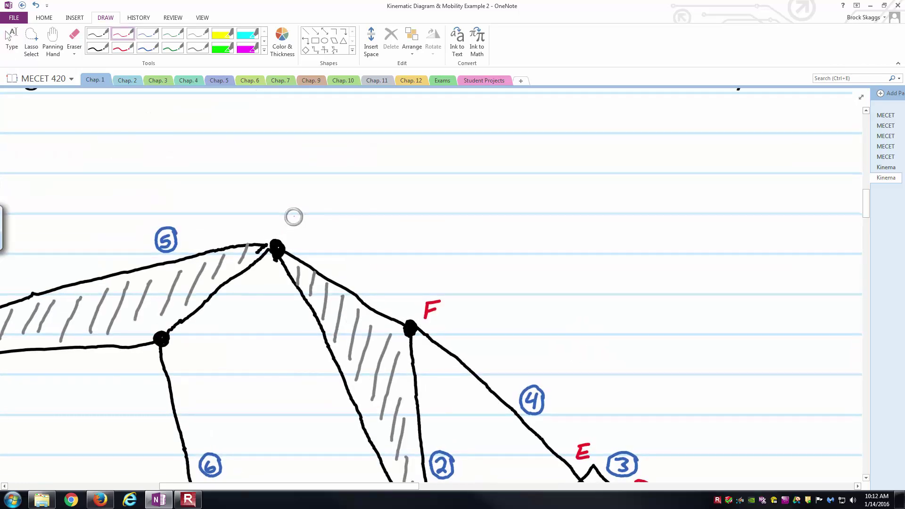
mouse_move(296, 218)
mouse_down()
mouse_move(285, 220)
mouse_move(292, 224)
mouse_up()
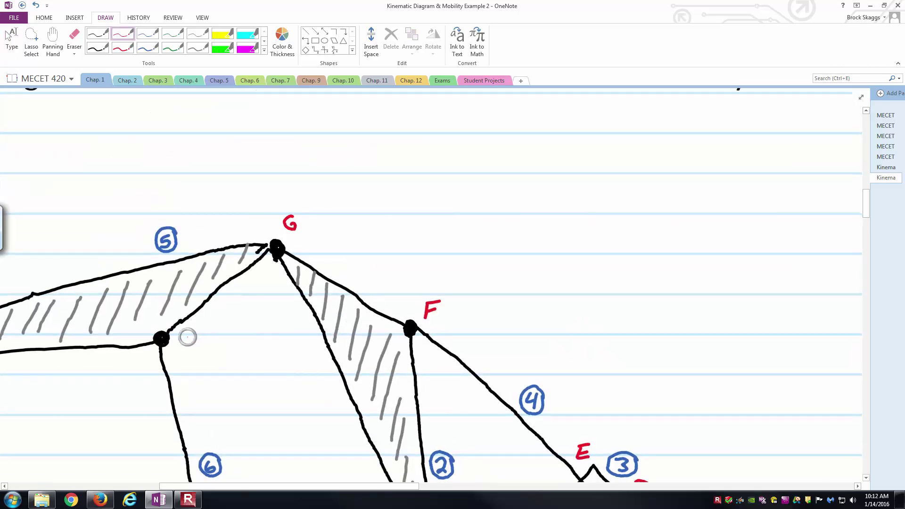
drag(183, 332, 182, 346)
drag(188, 331, 189, 344)
key(Escape)
Write 'jp =' and 'jn' in red beneath n = 7
scroll(216, 350, down, 3)
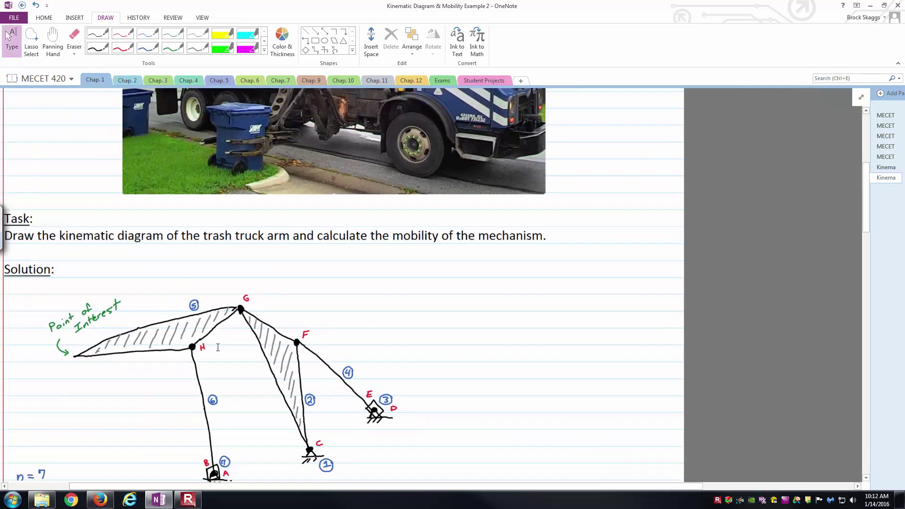
scroll(216, 349, down, 2)
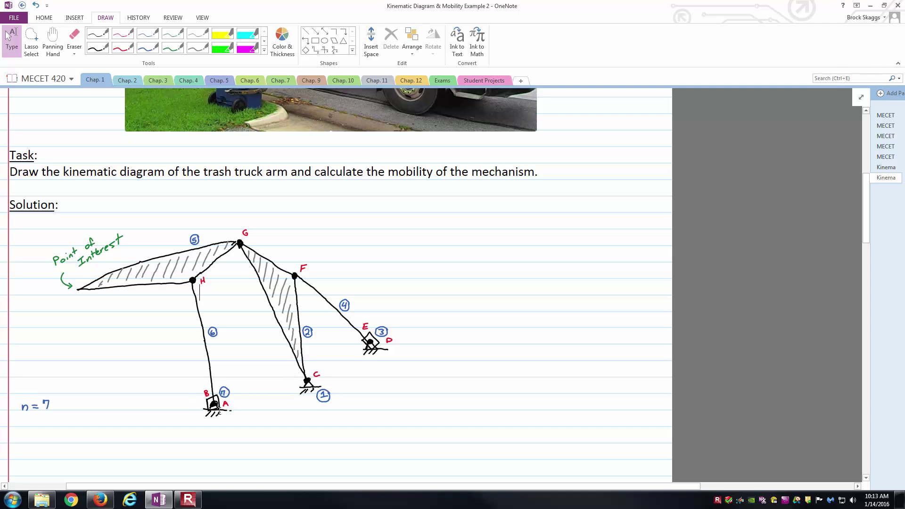
scroll(8, 421, up, 4)
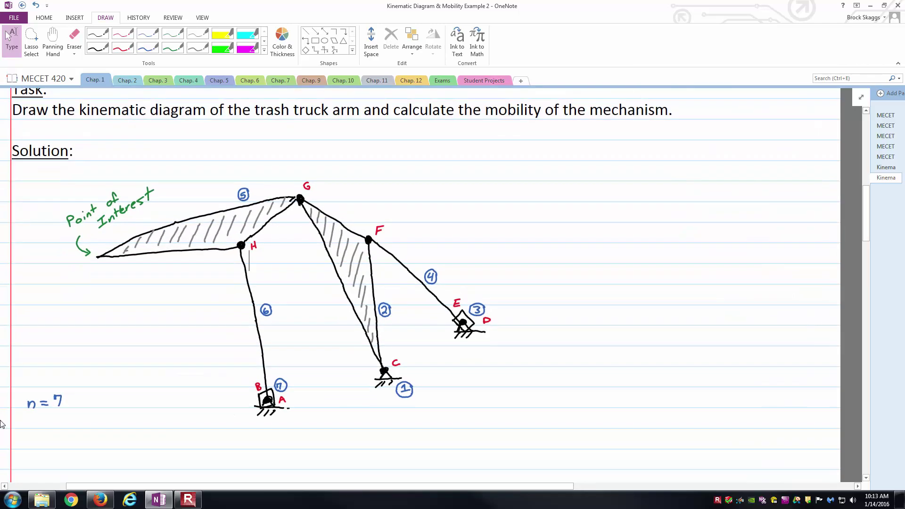
scroll(21, 409, down, 2)
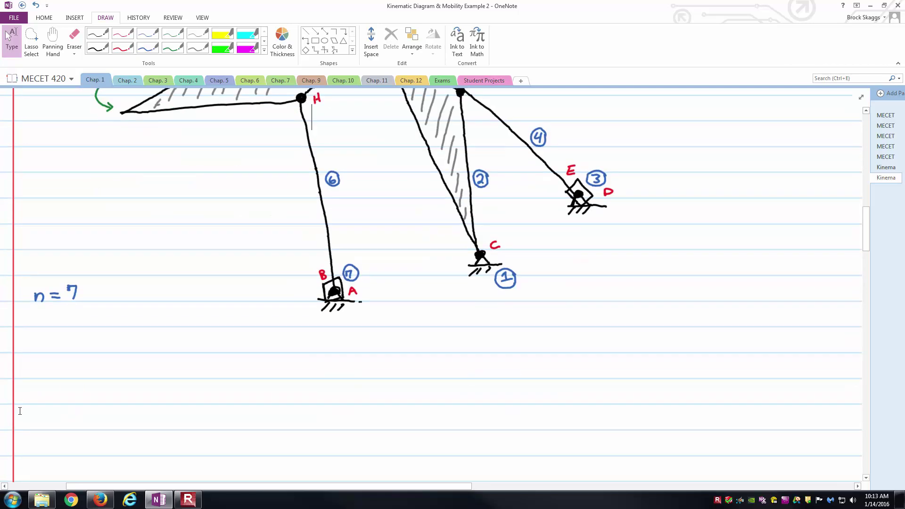
mouse_move(39, 321)
mouse_down()
mouse_move(35, 334)
mouse_move(47, 329)
mouse_up()
click(35, 317)
drag(56, 316, 65, 321)
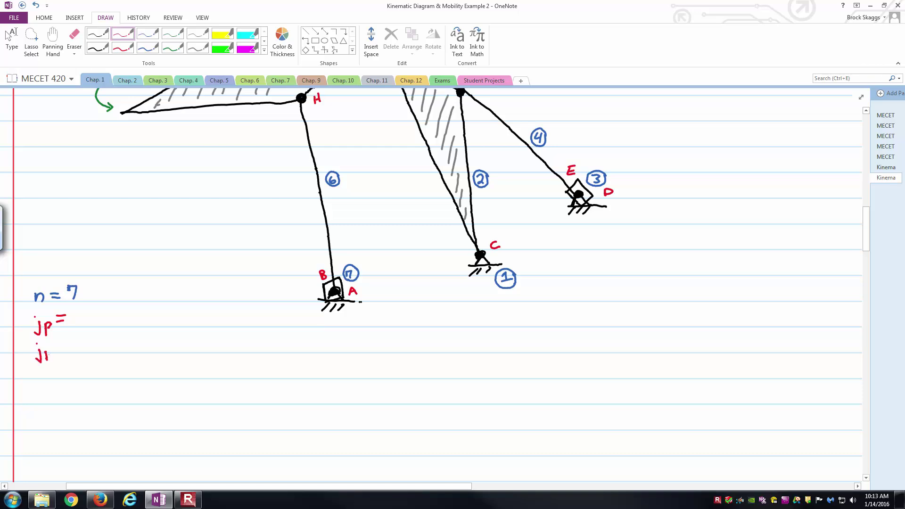
drag(47, 360, 88, 342)
Fill in the value 8 for jp and leave inking mode
key(Escape)
scroll(47, 315, down, 3)
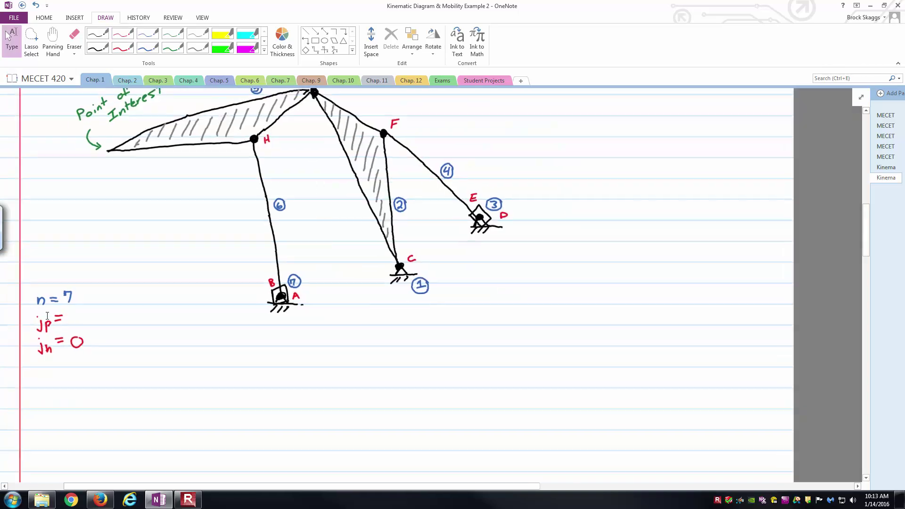
scroll(68, 305, up, 2)
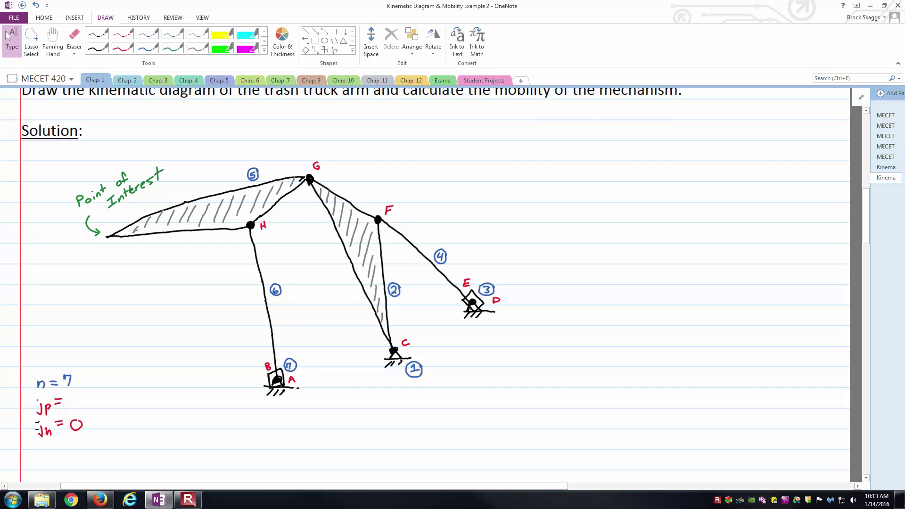
scroll(40, 419, up, 5)
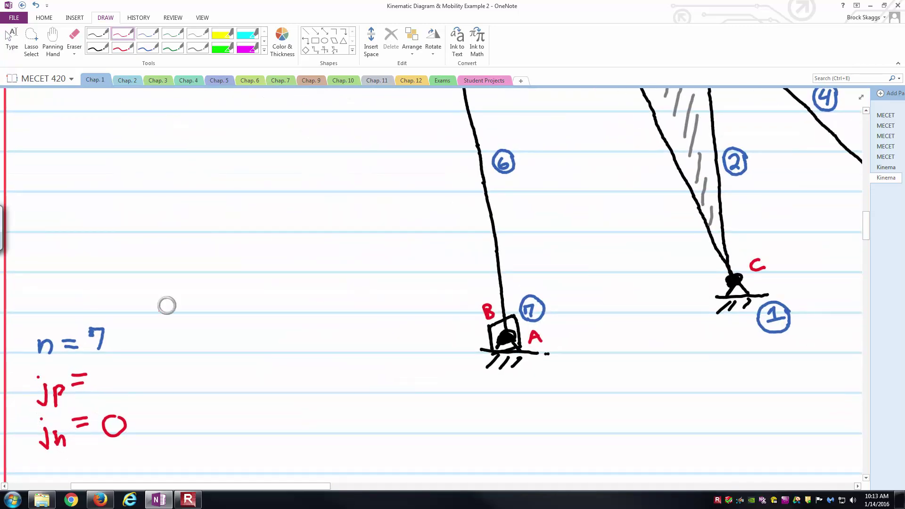
drag(111, 366, 118, 373)
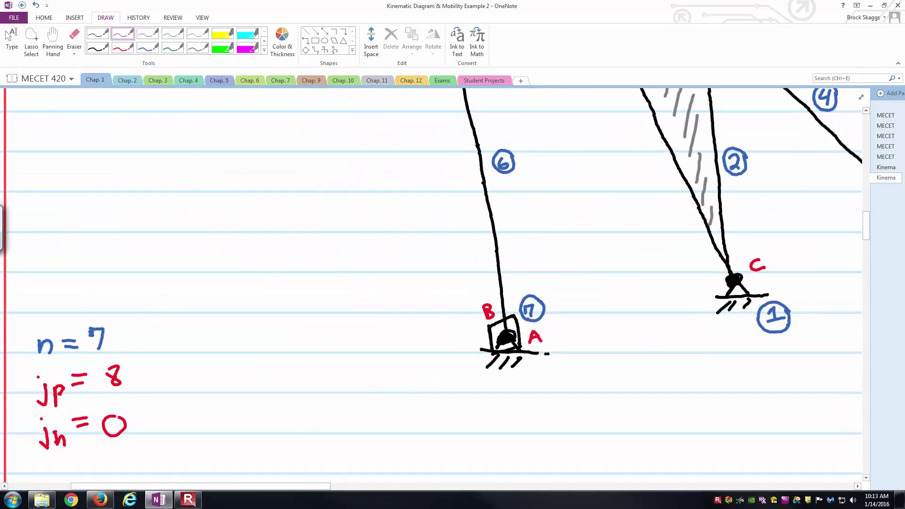
scroll(108, 372, down, 5)
click(8, 36)
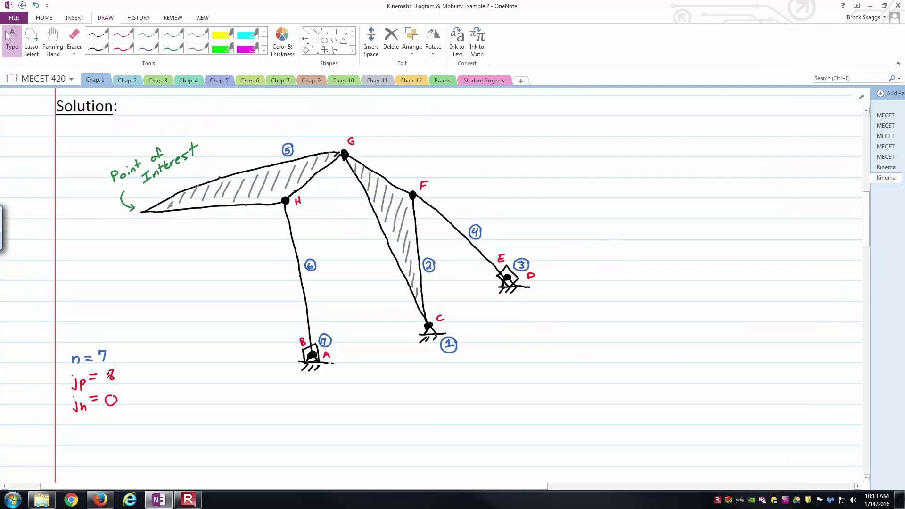
Switch to the black pen and bring the space below the counts into view
click(97, 40)
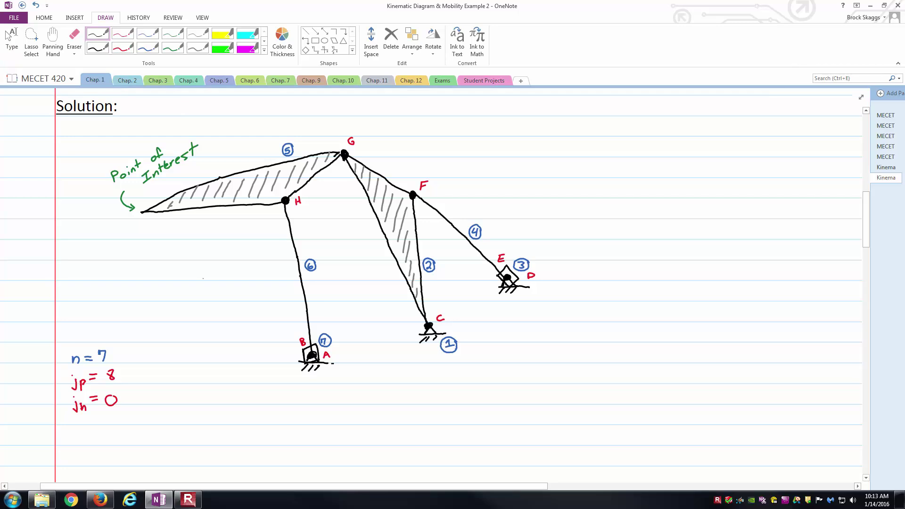
scroll(203, 278, down, 3)
scroll(203, 278, up, 5)
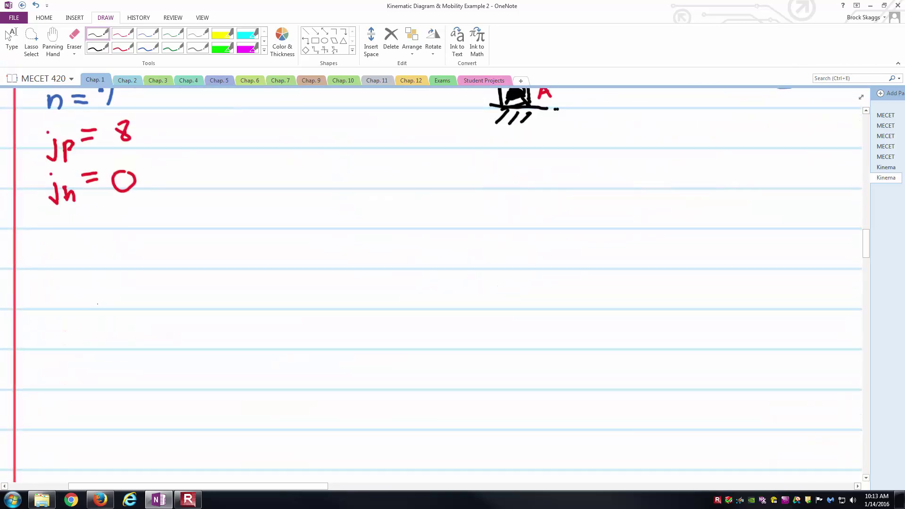
scroll(97, 304, down, 3)
scroll(97, 304, up, 3)
scroll(98, 304, down, 2)
scroll(98, 304, up, 2)
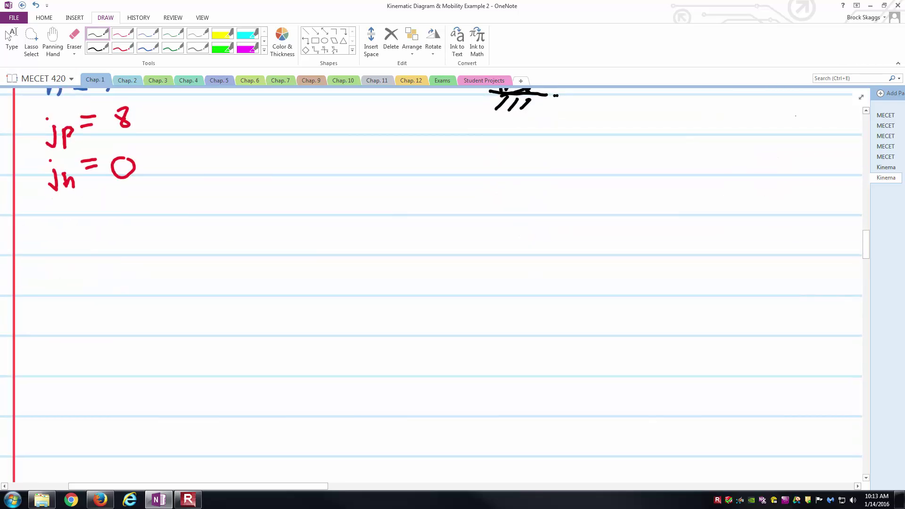
scroll(866, 112, up, 2)
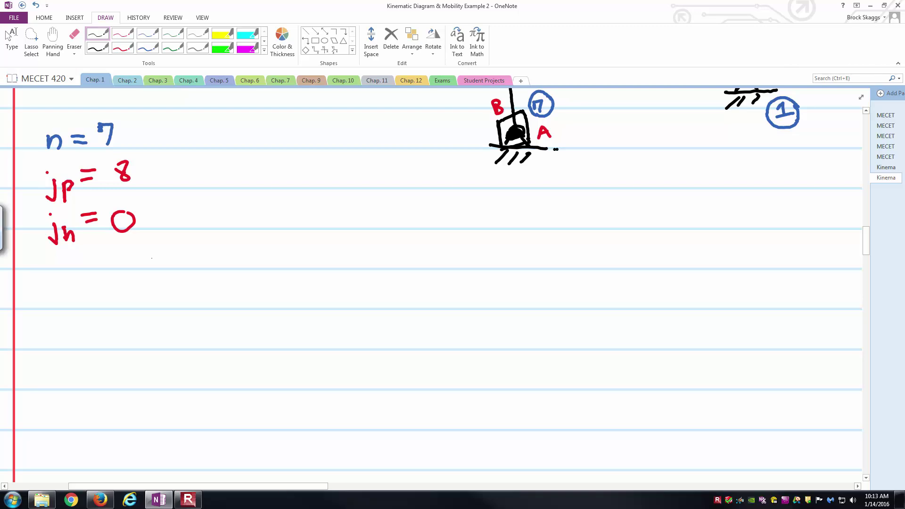
Handwrite the Gruebler equation M = 3(n-1) - 2jp - jn
mouse_move(308, 262)
mouse_down()
mouse_move(322, 245)
mouse_move(326, 260)
mouse_up()
drag(334, 254, 347, 259)
mouse_move(351, 245)
mouse_down()
mouse_move(363, 249)
mouse_move(350, 262)
mouse_move(413, 258)
mouse_up()
mouse_move(416, 253)
mouse_down()
mouse_move(419, 264)
mouse_move(460, 255)
mouse_up()
mouse_move(463, 249)
mouse_down()
mouse_move(471, 249)
mouse_move(478, 276)
mouse_move(501, 265)
mouse_up()
mouse_move(508, 259)
mouse_down()
mouse_move(525, 259)
mouse_move(541, 278)
mouse_move(562, 273)
mouse_up()
click(546, 243)
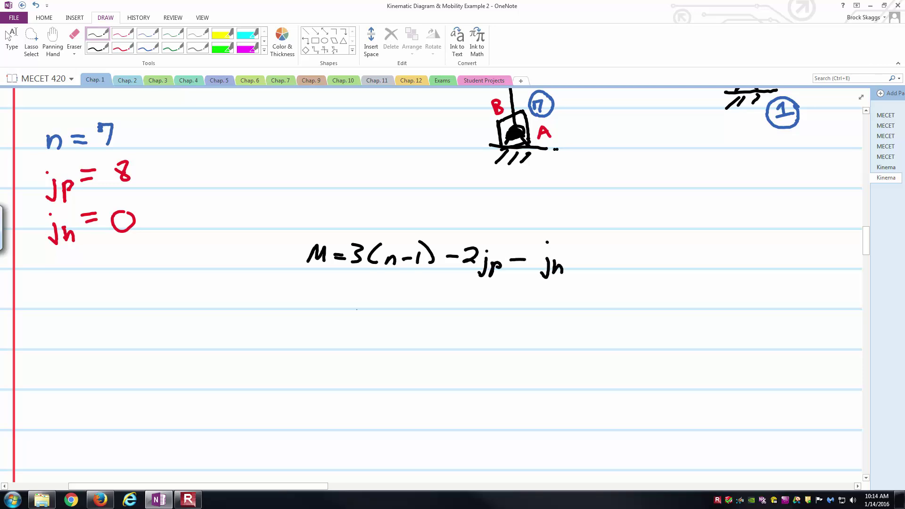
Write the substitution line using n = 7, jp = 8 and jn = 0
drag(328, 294, 344, 294)
mouse_move(328, 299)
mouse_down()
mouse_move(362, 294)
mouse_move(353, 306)
mouse_up()
mouse_move(382, 284)
mouse_down()
mouse_move(373, 298)
mouse_move(379, 309)
mouse_up()
drag(384, 291, 391, 306)
drag(402, 300, 429, 307)
mouse_move(445, 300)
mouse_down()
mouse_move(467, 297)
mouse_move(475, 310)
mouse_move(492, 292)
mouse_move(512, 308)
mouse_up()
drag(561, 291, 556, 291)
Write the simplified line 18 - 16 - 0 = 2 and stop inking
drag(346, 327, 359, 326)
mouse_move(345, 334)
mouse_down()
mouse_move(384, 343)
mouse_move(402, 325)
mouse_move(438, 342)
mouse_up()
mouse_move(460, 325)
mouse_down()
mouse_move(451, 336)
mouse_move(486, 337)
mouse_up()
mouse_move(501, 330)
mouse_down()
mouse_move(584, 333)
mouse_move(585, 343)
mouse_up()
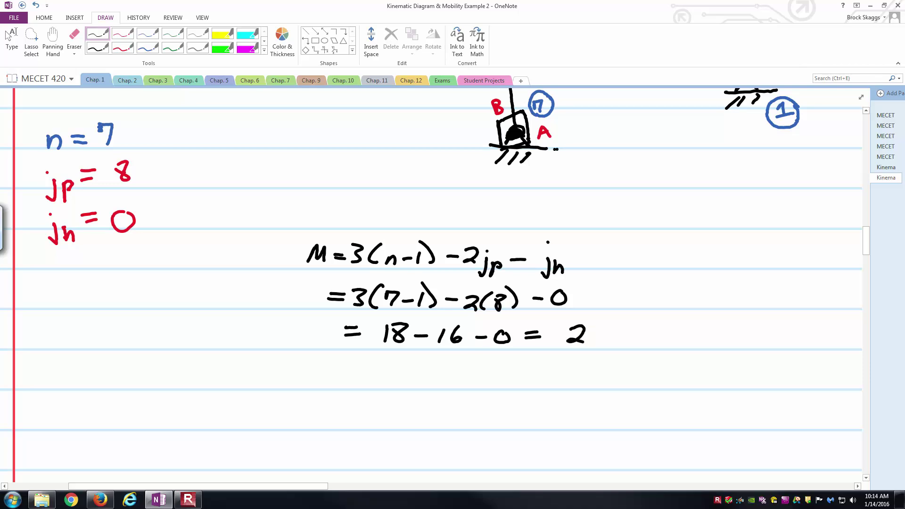
key(Escape)
scroll(498, 354, down, 5)
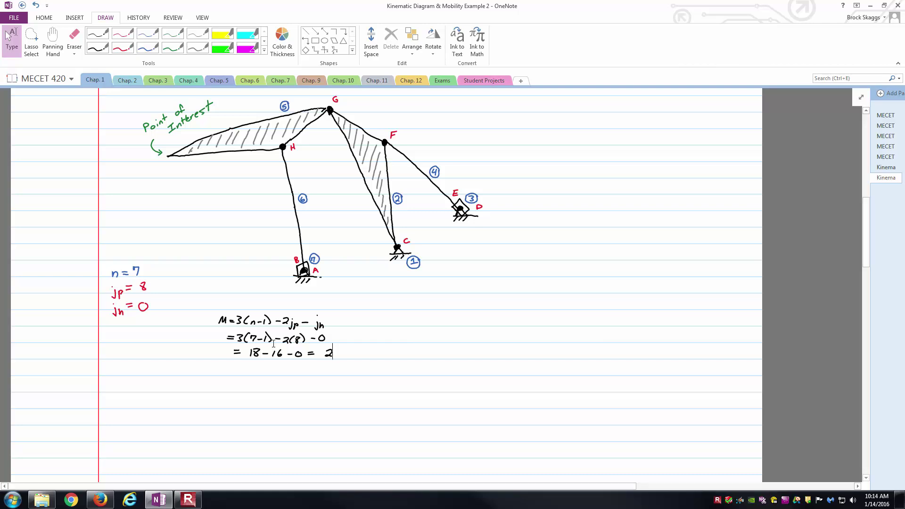
scroll(274, 343, up, 5)
scroll(273, 343, up, 2)
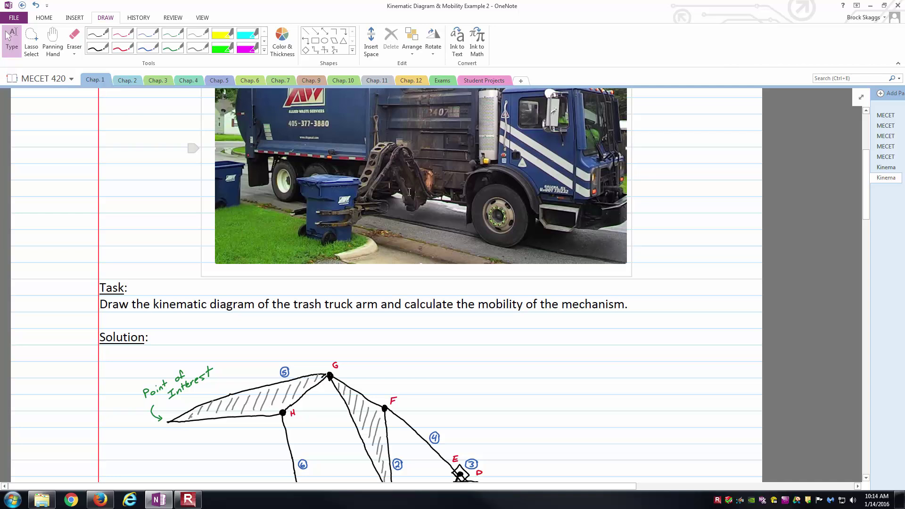
scroll(401, 198, down, 3)
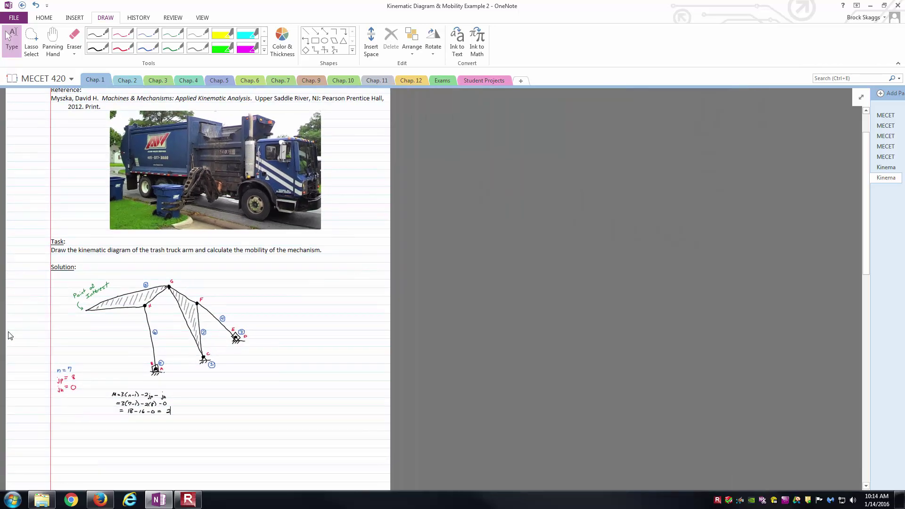
scroll(3, 340, up, 2)
scroll(3, 340, up, 1)
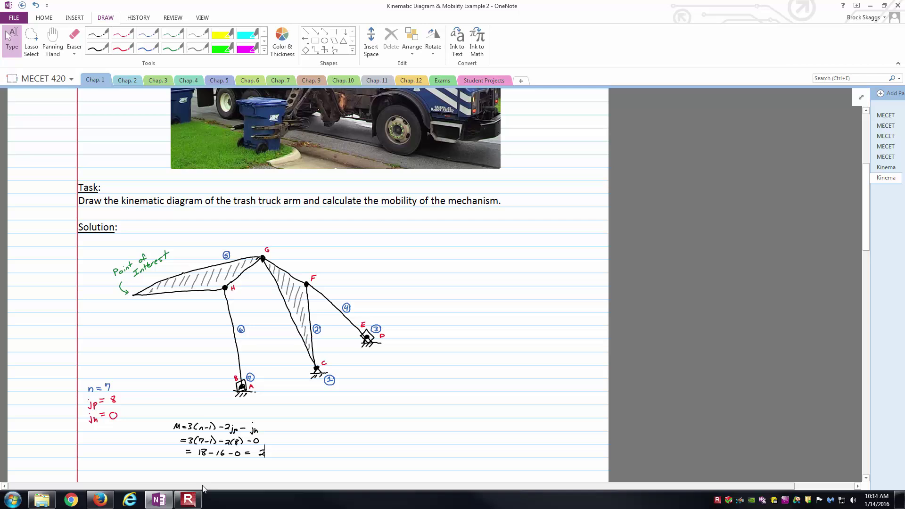
scroll(203, 488, up, 3)
scroll(206, 482, down, 2)
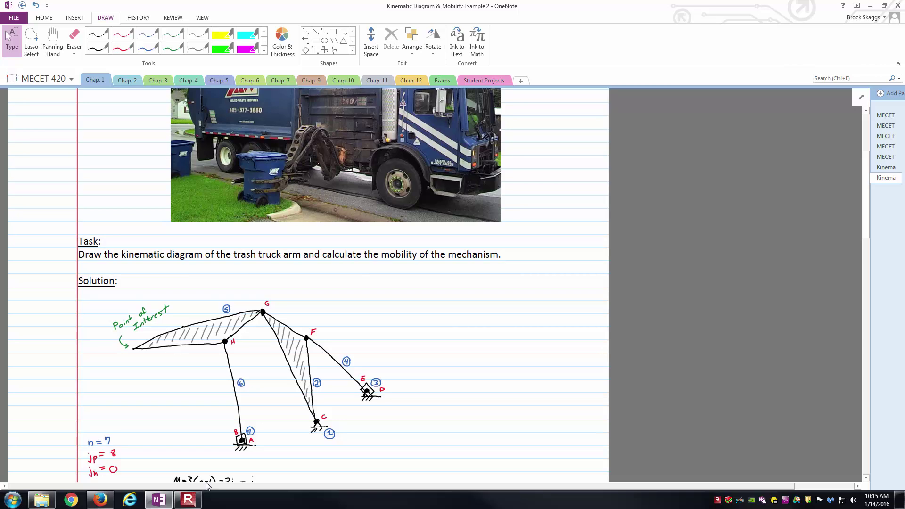
scroll(160, 457, down, 2)
ctrl+scroll(114, 428, up, 2)
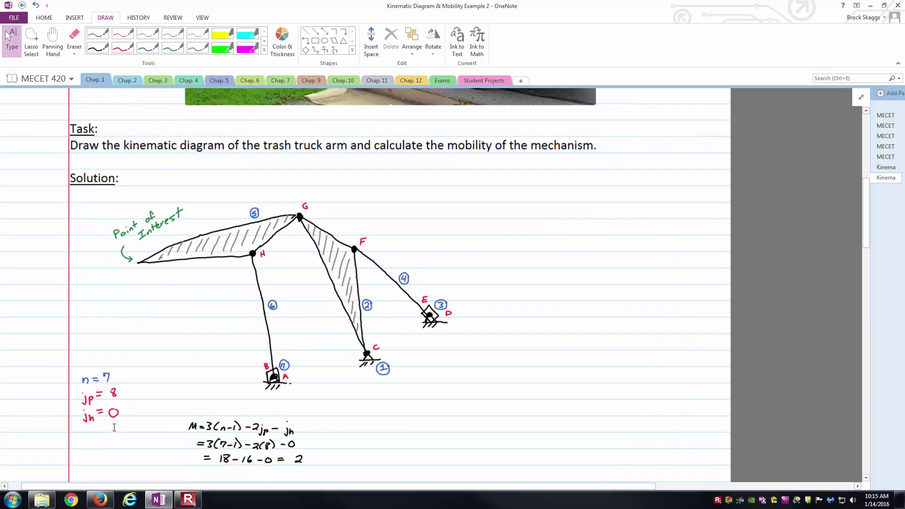